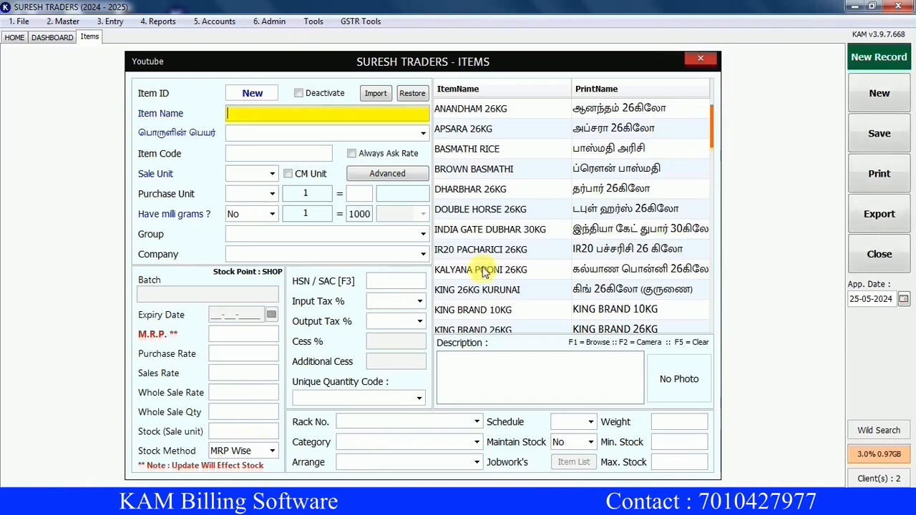
Browse the existing item list, then return to the new item's name field.
{"action": "left_click", "coordinate": [489, 113]}
{"action": "key", "text": "Down"}
{"action": "key", "text": "Down"}
{"action": "key", "text": "Down"}
{"action": "key", "text": "Down"}
{"action": "key", "text": "Down"}
{"action": "key", "text": "Down"}
{"action": "key", "text": "Down"}
{"action": "key", "text": "Down"}
{"action": "key", "text": "Down"}
{"action": "key", "text": "Down"}
{"action": "key", "text": "Down"}
{"action": "key", "text": "Down"}
{"action": "key", "text": "Down"}
{"action": "key", "text": "Down"}
{"action": "key", "text": "Down"}
{"action": "key", "text": "Down"}
{"action": "key", "text": "Down"}
{"action": "key", "text": "Down"}
{"action": "key", "text": "Down"}
{"action": "key", "text": "Down"}
{"action": "key", "text": "Down"}
{"action": "key", "text": "Down"}
{"action": "key", "text": "Down"}
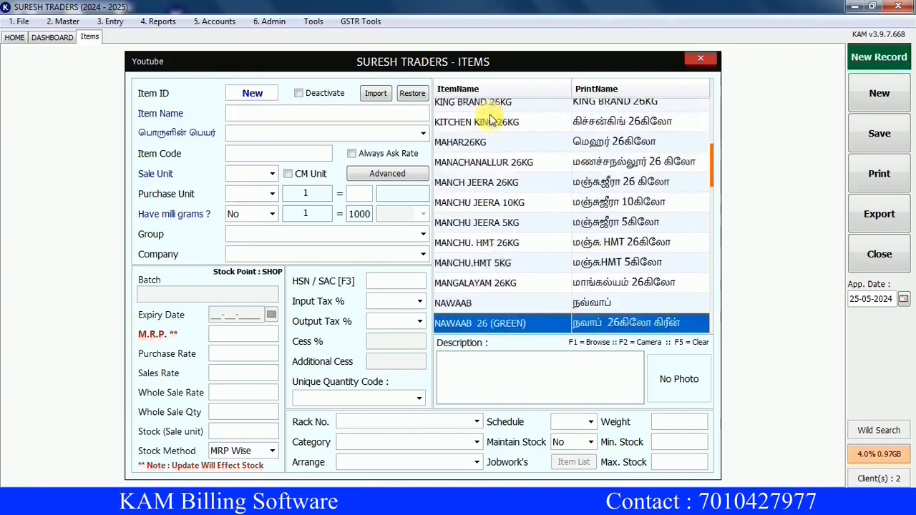
{"action": "key", "text": "Up"}
{"action": "key", "text": "Up"}
{"action": "key", "text": "Up"}
{"action": "key", "text": "Up"}
{"action": "key", "text": "Up"}
{"action": "key", "text": "Up"}
{"action": "key", "text": "Up"}
{"action": "key", "text": "Up"}
{"action": "key", "text": "Up"}
{"action": "key", "text": "Up"}
{"action": "key", "text": "Up"}
{"action": "key", "text": "Up"}
{"action": "key", "text": "Up"}
{"action": "key", "text": "Up"}
{"action": "key", "text": "Up"}
{"action": "key", "text": "Up"}
{"action": "key", "text": "Up"}
{"action": "key", "text": "Up"}
{"action": "key", "text": "Up"}
{"action": "key", "text": "Up"}
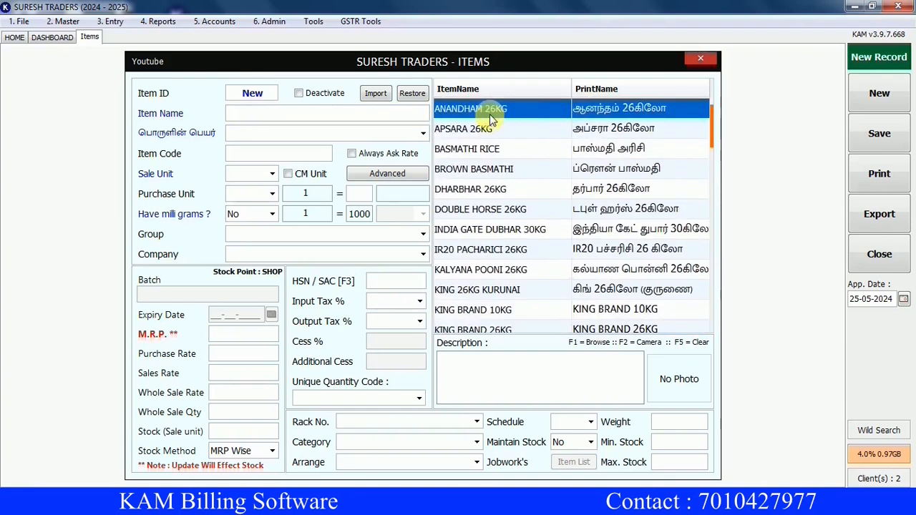
{"action": "left_click", "coordinate": [879, 93]}
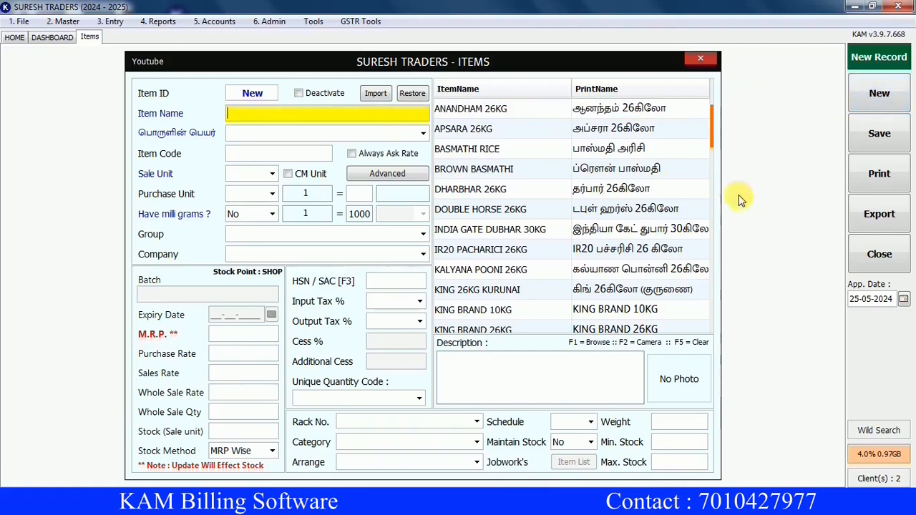
Name the item THULASI GOLD and enter its Tamil print name துளசி கோல்ட் via transliteration.
{"action": "type", "text": "THULASI GOLD"}
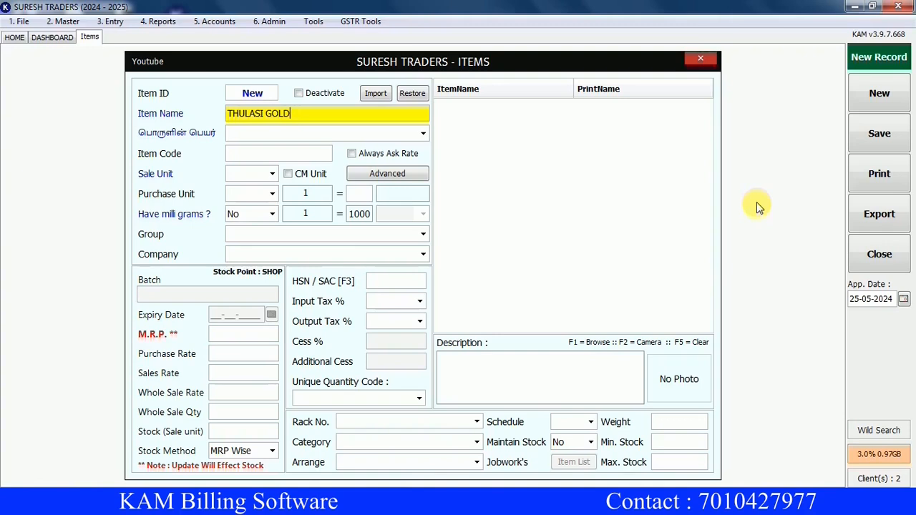
{"action": "key", "text": "Return"}
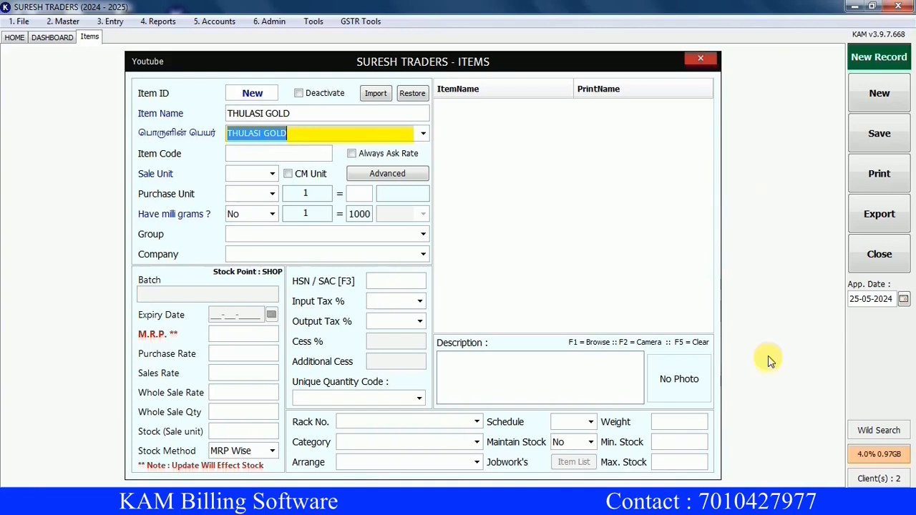
{"action": "key", "text": "alt+shift"}
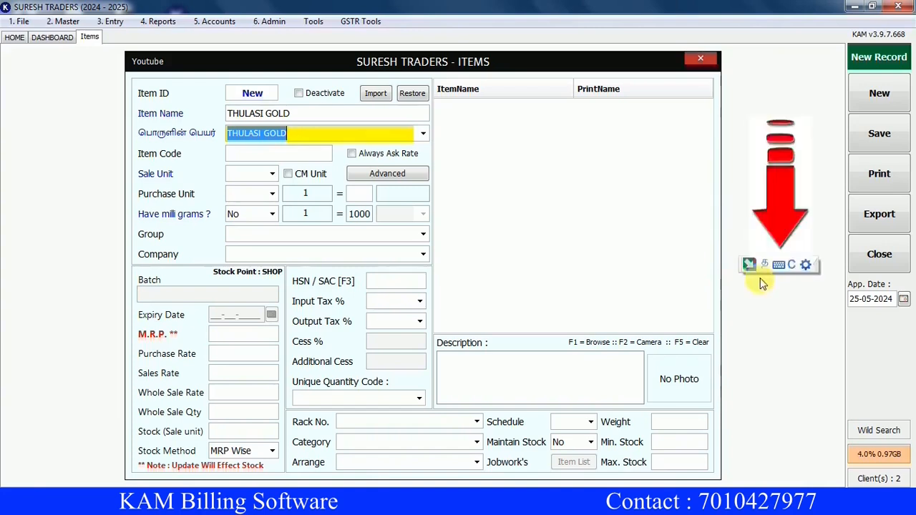
{"action": "type", "text": "thulasi"}
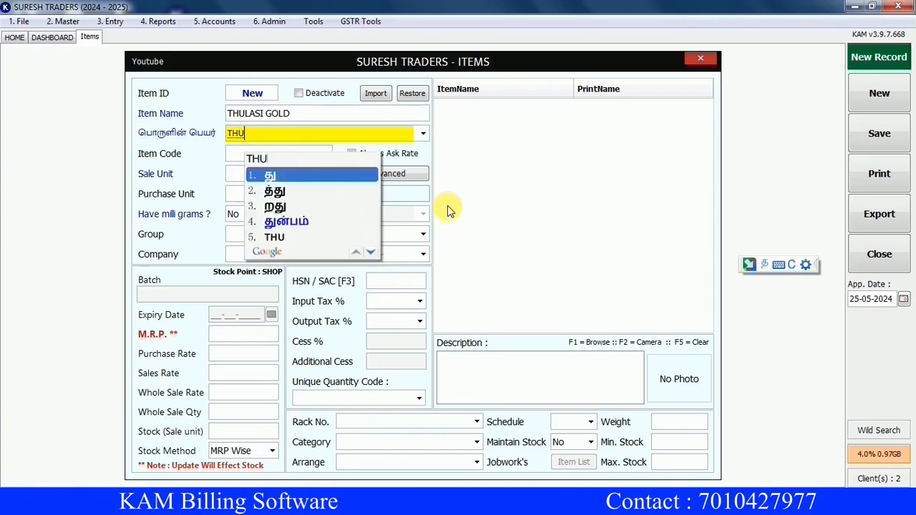
{"action": "type", "text": " gold"}
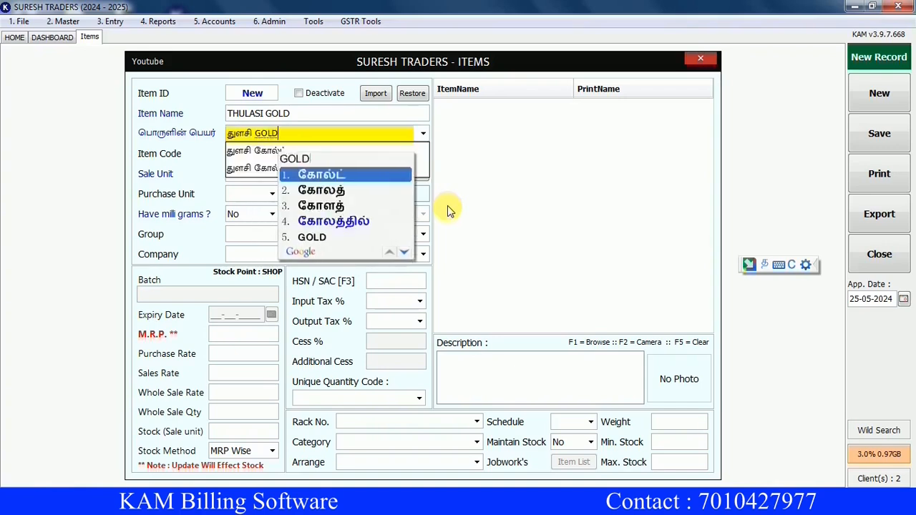
{"action": "key", "text": "Return"}
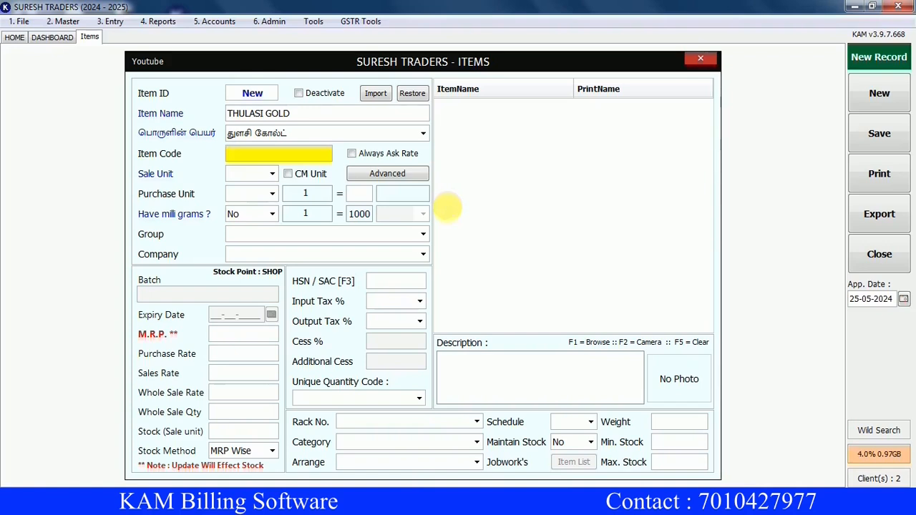
Give THULASI GOLD code TG, sale unit KG, and purchase unit BAG at 26 KG per bag.
{"action": "type", "text": "TG"}
{"action": "key", "text": "Return"}
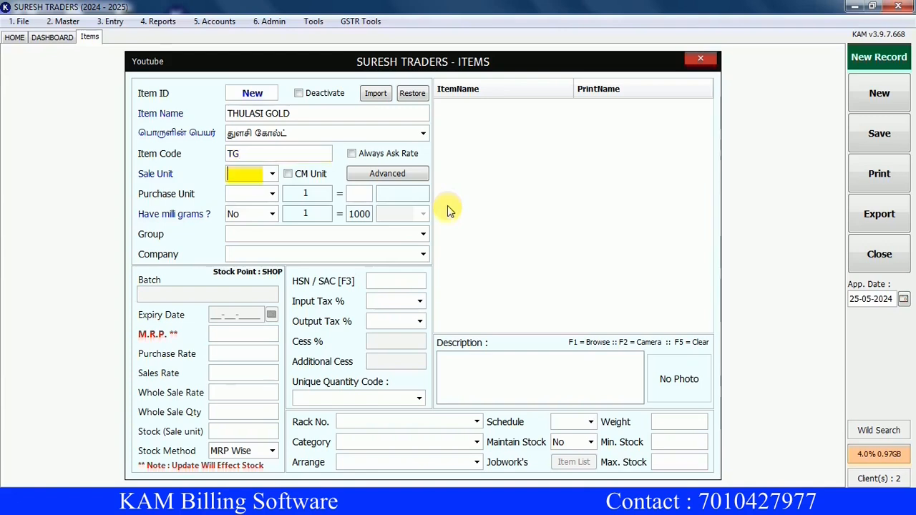
{"action": "type", "text": "KG"}
{"action": "key", "text": "Return"}
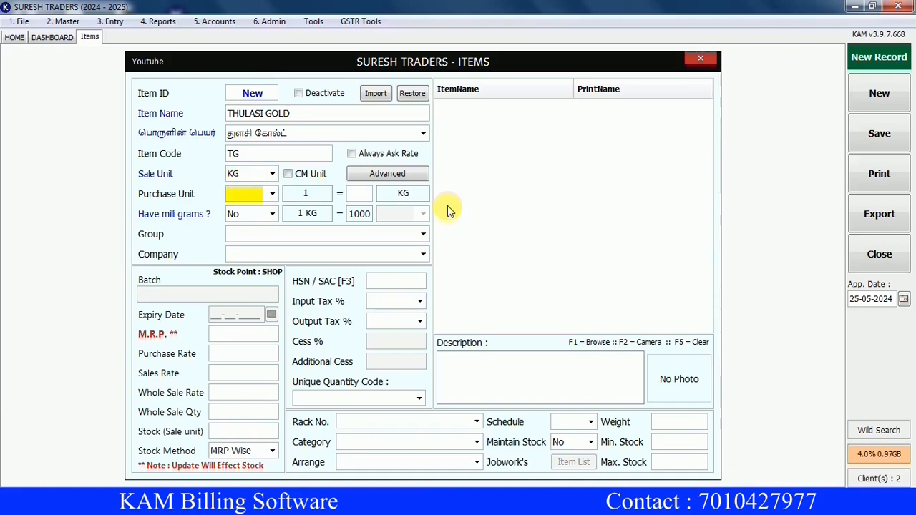
{"action": "type", "text": "BAG"}
{"action": "key", "text": "Return"}
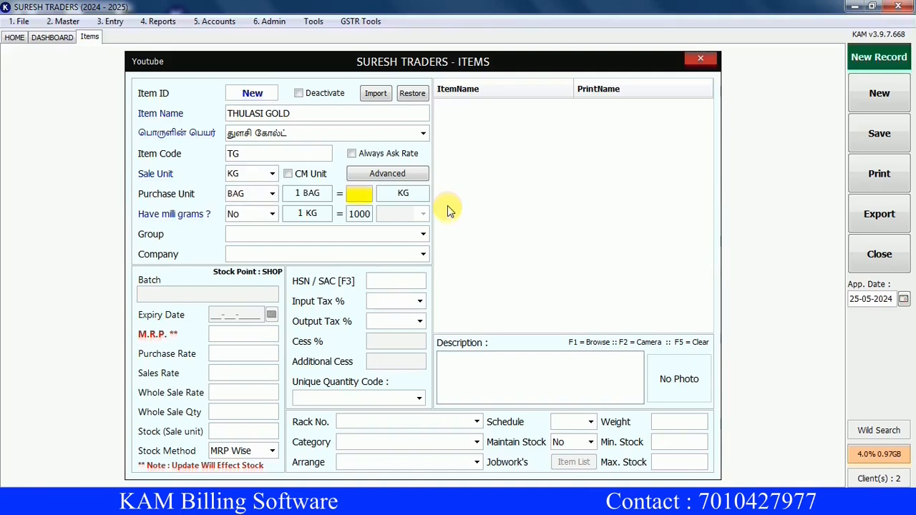
{"action": "type", "text": "26"}
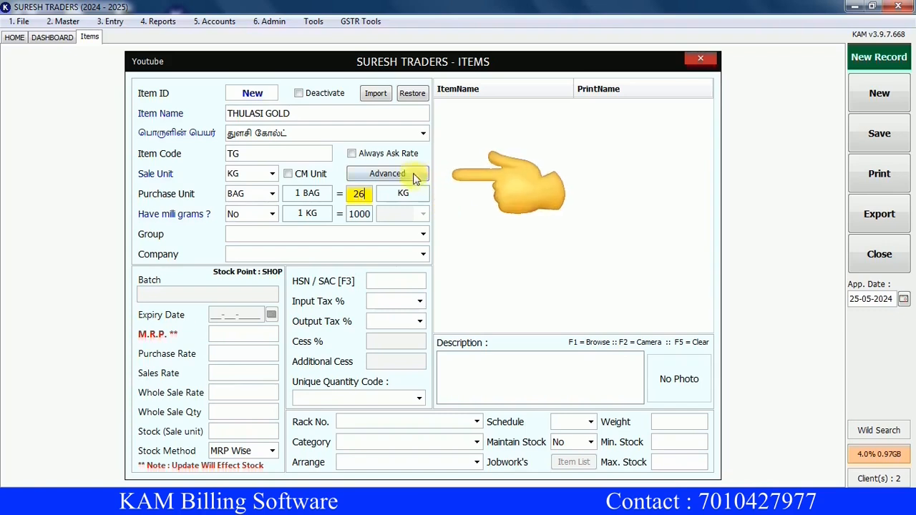
In the advanced item settings, set manufacturer unit TON with 1 TON = 1000 KG.
{"action": "left_click", "coordinate": [392, 177]}
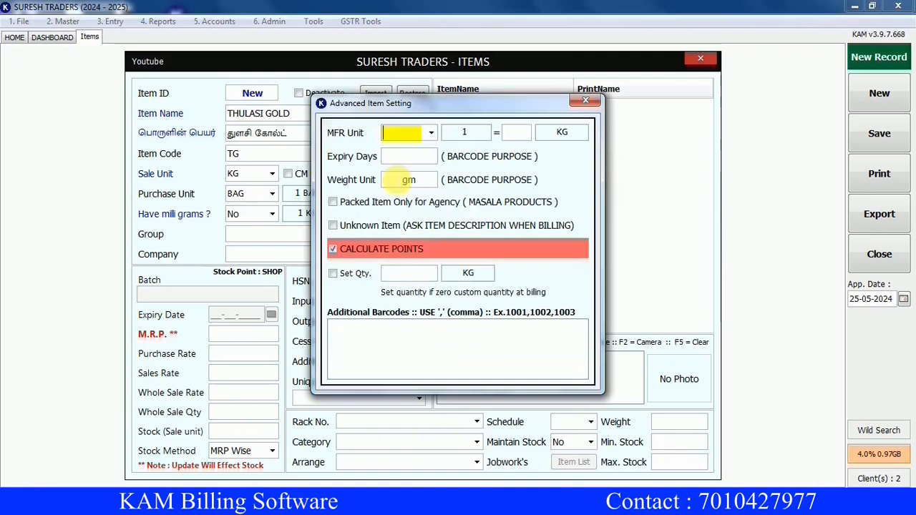
{"action": "type", "text": "TON"}
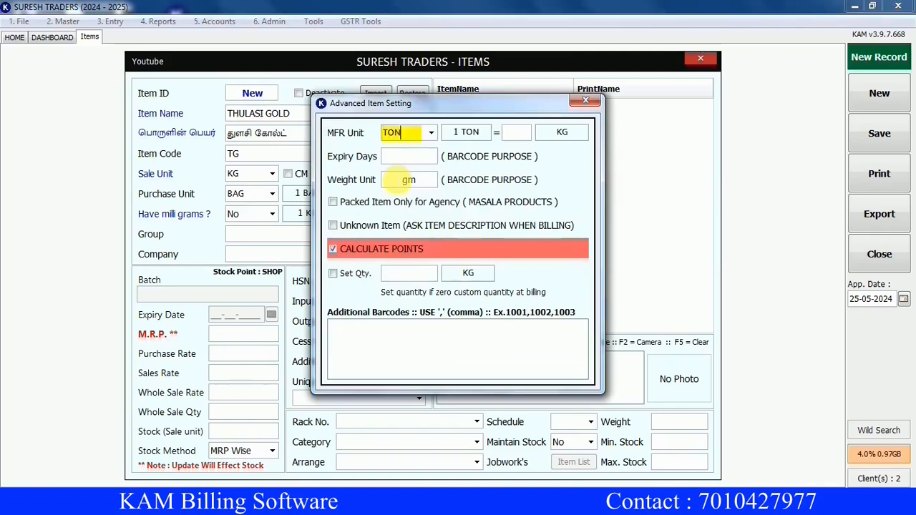
{"action": "key", "text": "Return"}
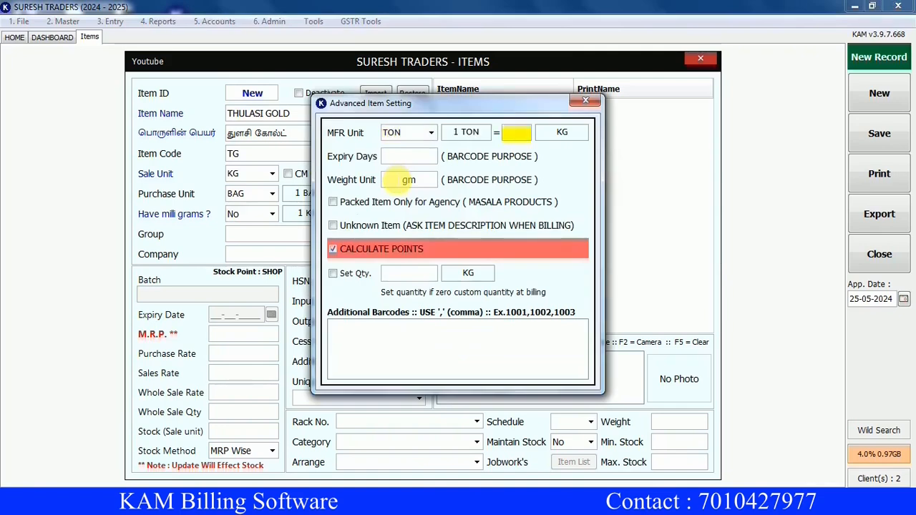
{"action": "type", "text": "1000"}
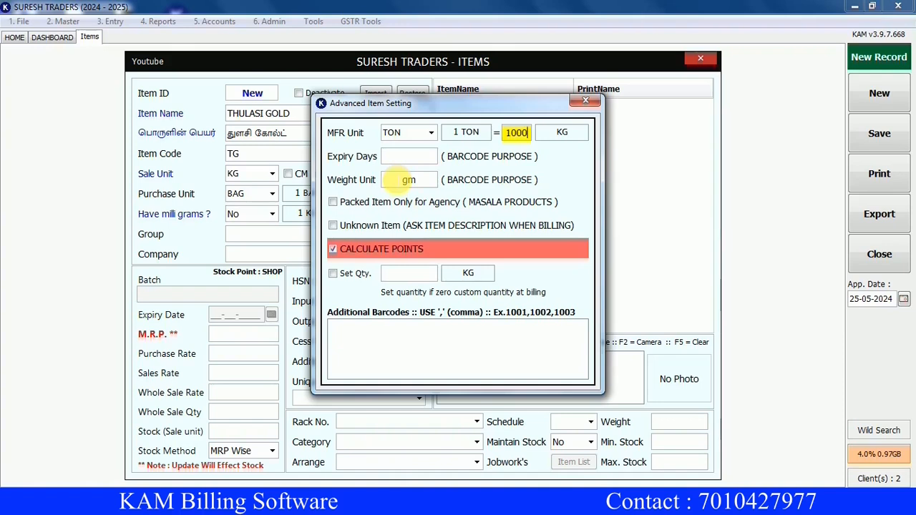
{"action": "key", "text": "Escape"}
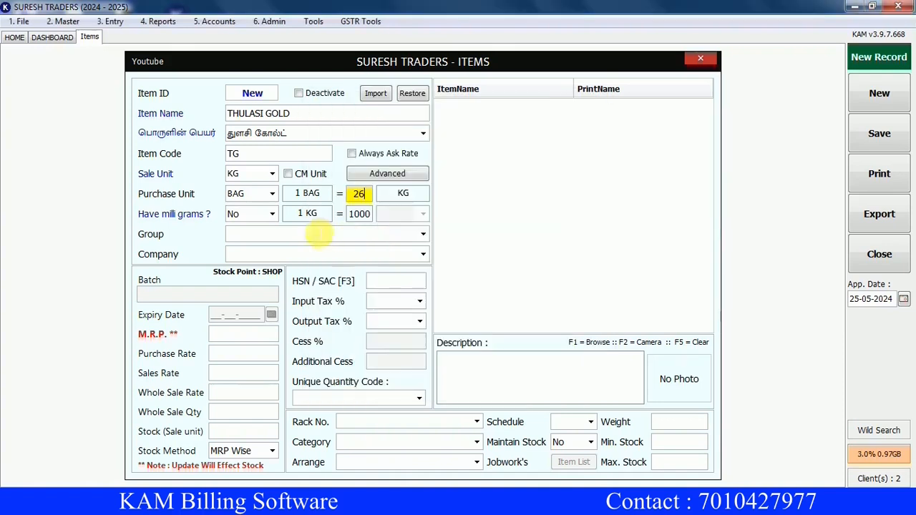
Turn on milligram handling with GM as the small unit.
{"action": "left_click", "coordinate": [270, 217]}
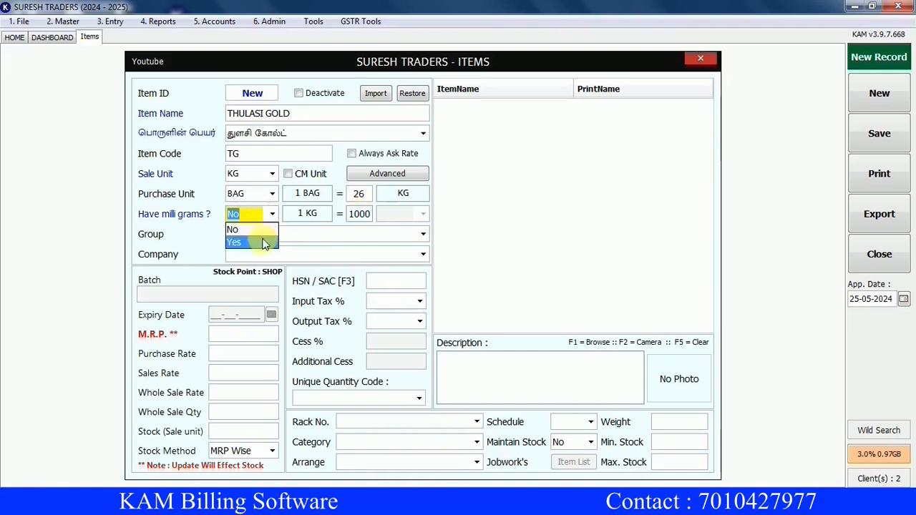
{"action": "left_click", "coordinate": [234, 242]}
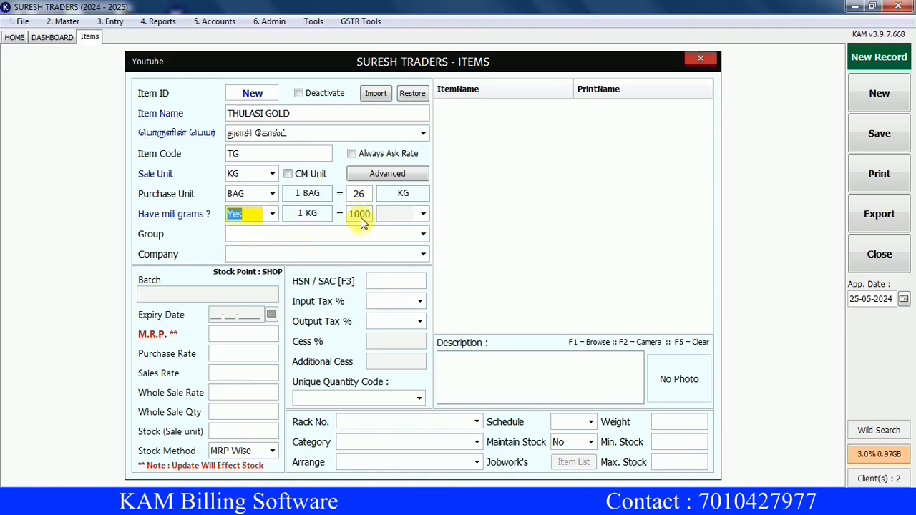
{"action": "left_click", "coordinate": [402, 214]}
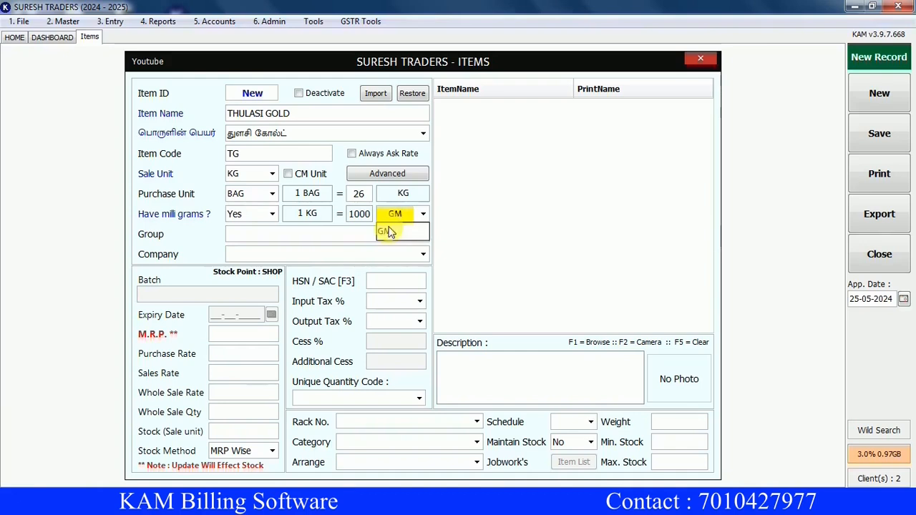
{"action": "left_click", "coordinate": [386, 231]}
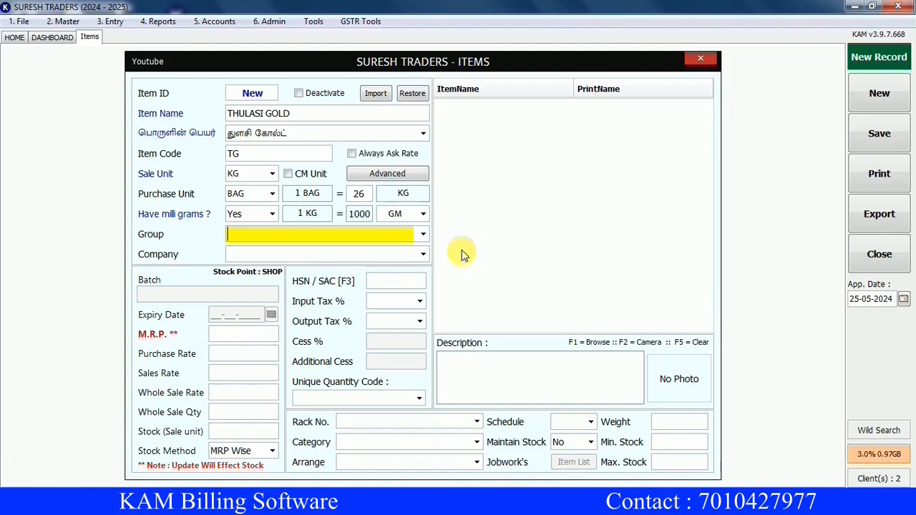
File the item under group RICE and company THULASI.
{"action": "type", "text": "RICE"}
{"action": "key", "text": "Return"}
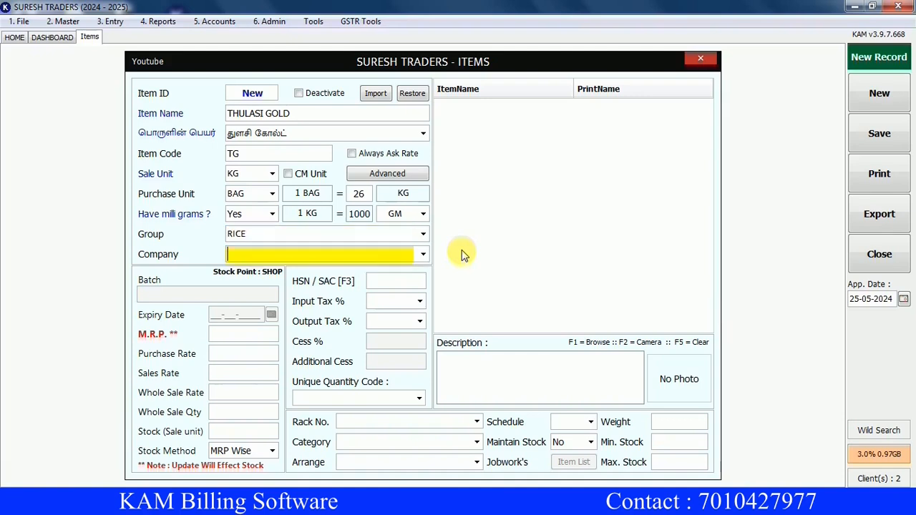
{"action": "type", "text": "THULASI"}
{"action": "key", "text": "Return"}
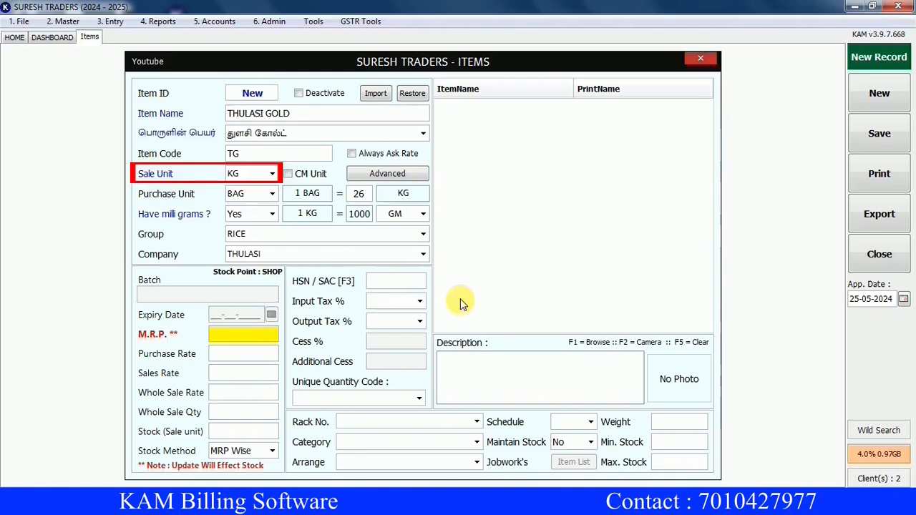
Enter MRP 80, purchase rate 70, sales rate 78 and wholesale rate 75.
{"action": "type", "text": "80"}
{"action": "key", "text": "Return"}
{"action": "type", "text": "70"}
{"action": "key", "text": "Return"}
{"action": "type", "text": "78"}
{"action": "key", "text": "Return"}
{"action": "type", "text": "75"}
{"action": "key", "text": "Return"}
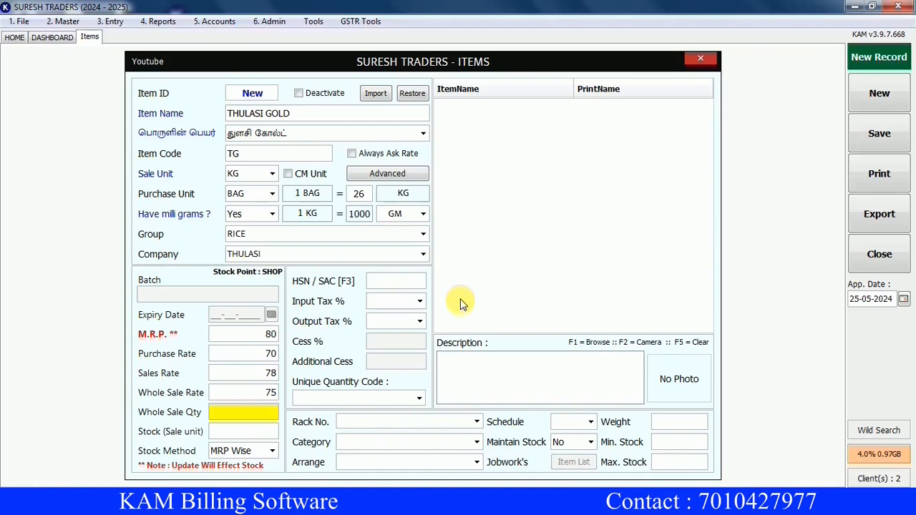
Set opening stock to 260 and save the THULASI GOLD item.
{"action": "key", "text": "Return"}
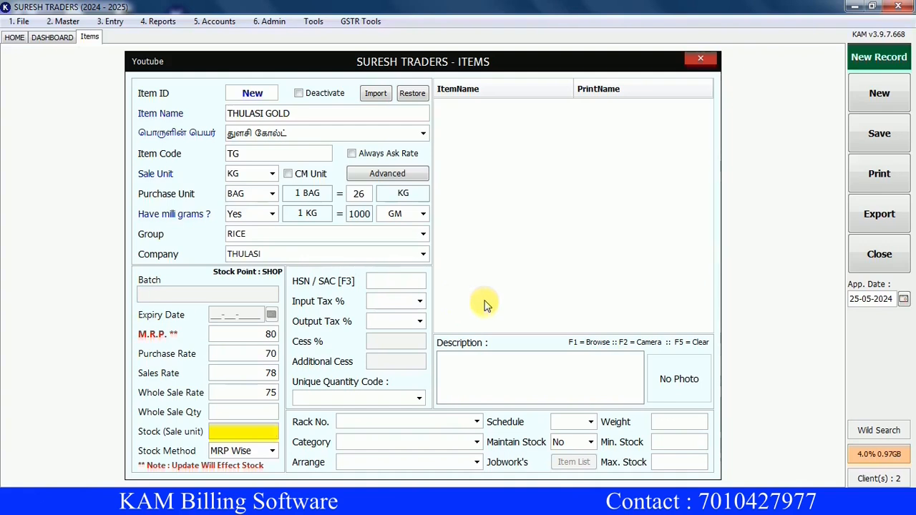
{"action": "type", "text": "260"}
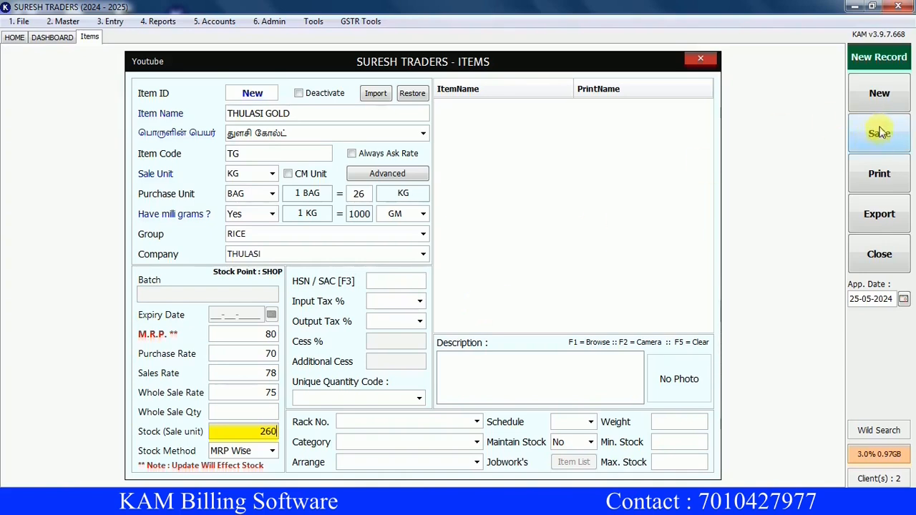
{"action": "key", "text": "ctrl+s"}
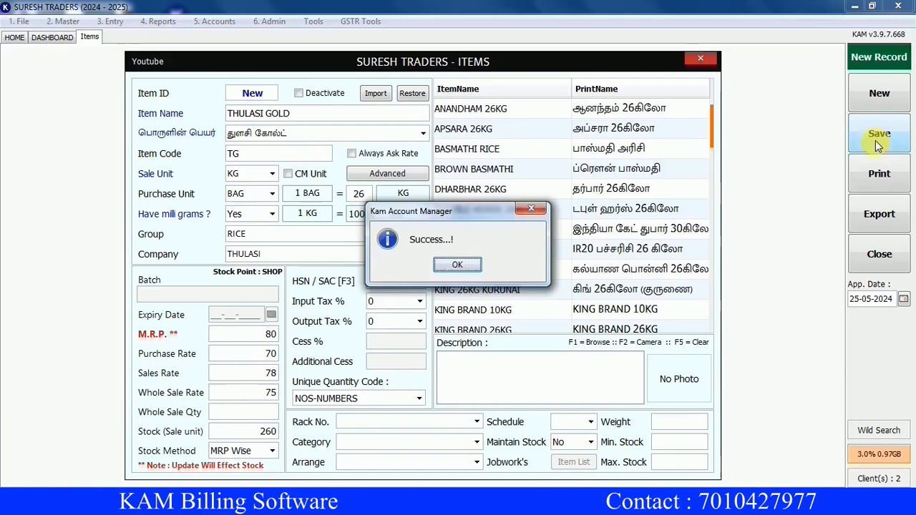
Reload THULASI GOLD by code TG to check its rates, then clear the form and return home.
{"action": "left_click", "coordinate": [457, 266]}
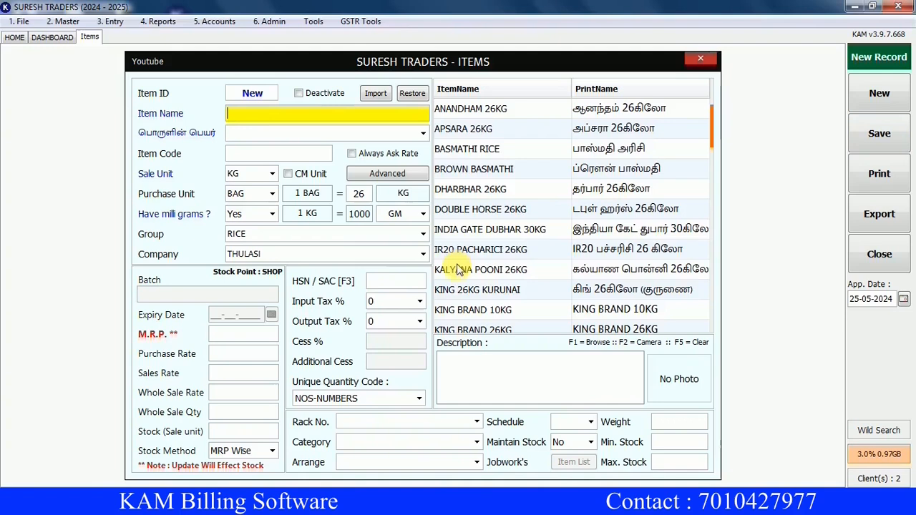
{"action": "type", "text": "TG"}
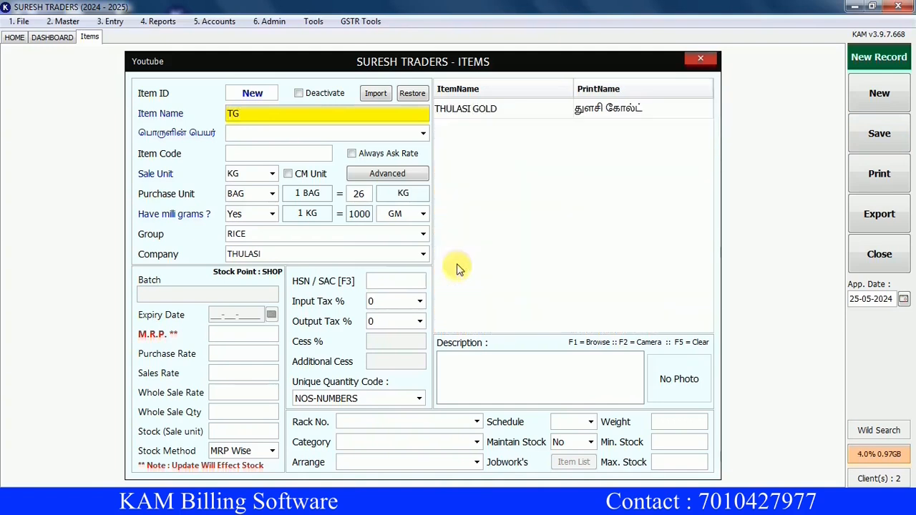
{"action": "key", "text": "Down"}
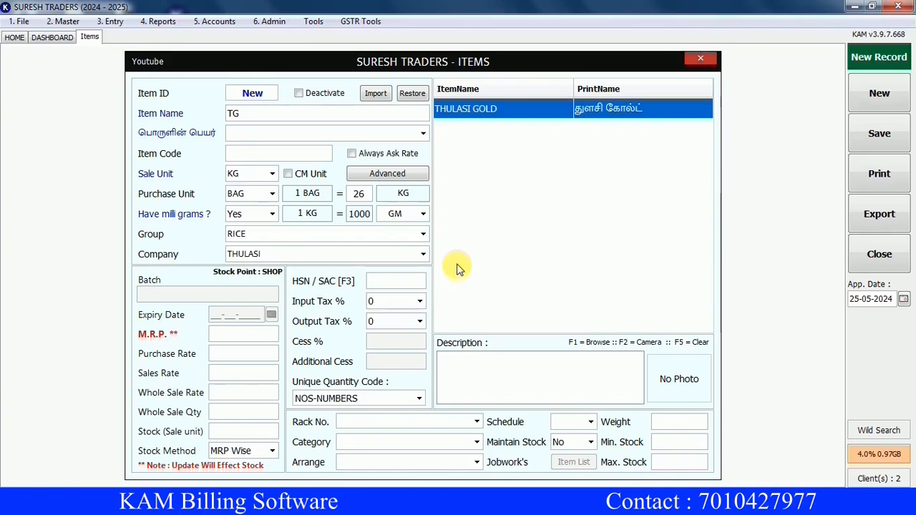
{"action": "key", "text": "Return"}
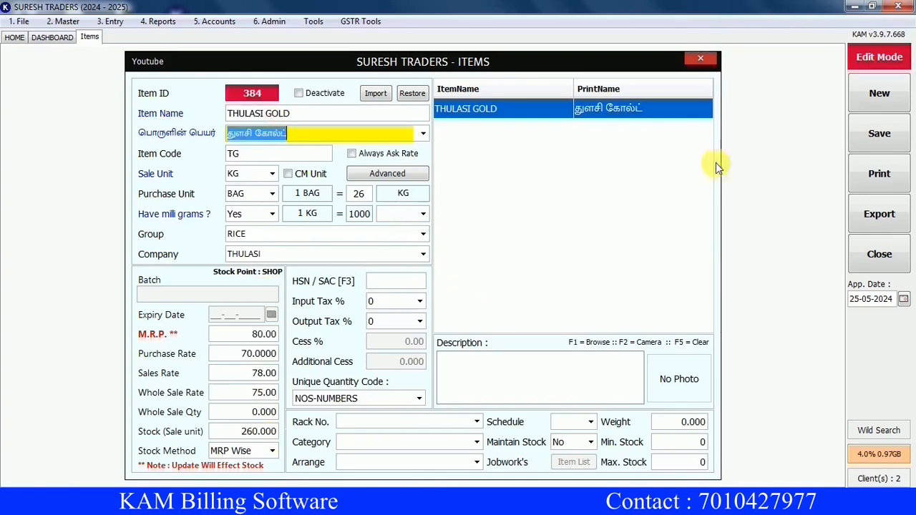
{"action": "key", "text": "ctrl+n"}
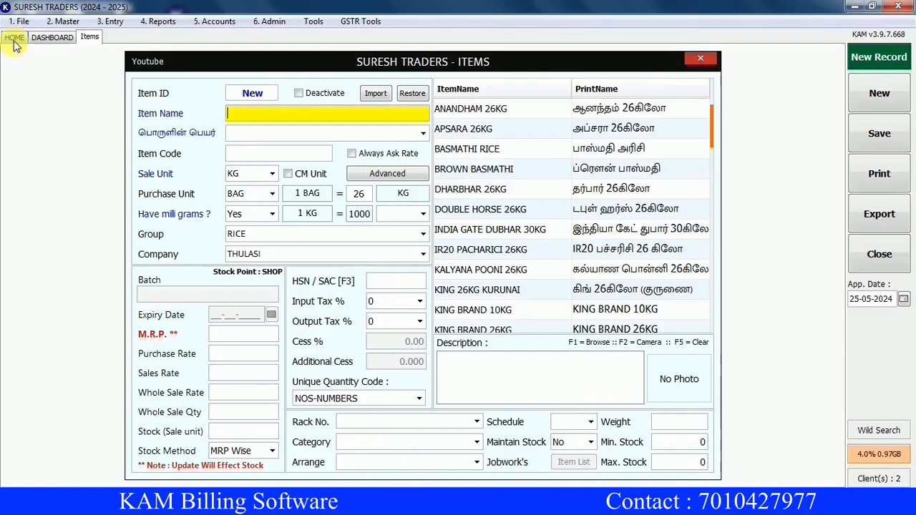
{"action": "left_click", "coordinate": [15, 41]}
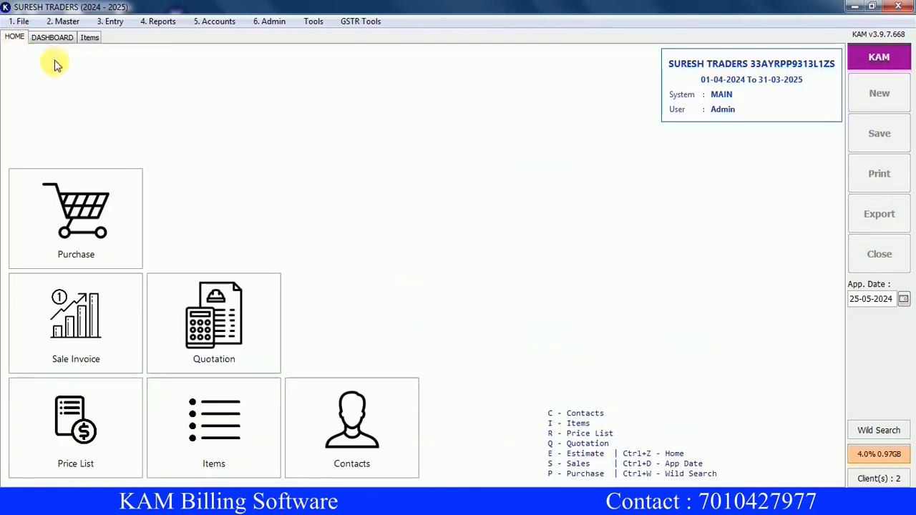
In Contacts, give ANDAVAR MALIGAI a 5000 opening balance and its mobile number, and save.
{"action": "left_click", "coordinate": [387, 444]}
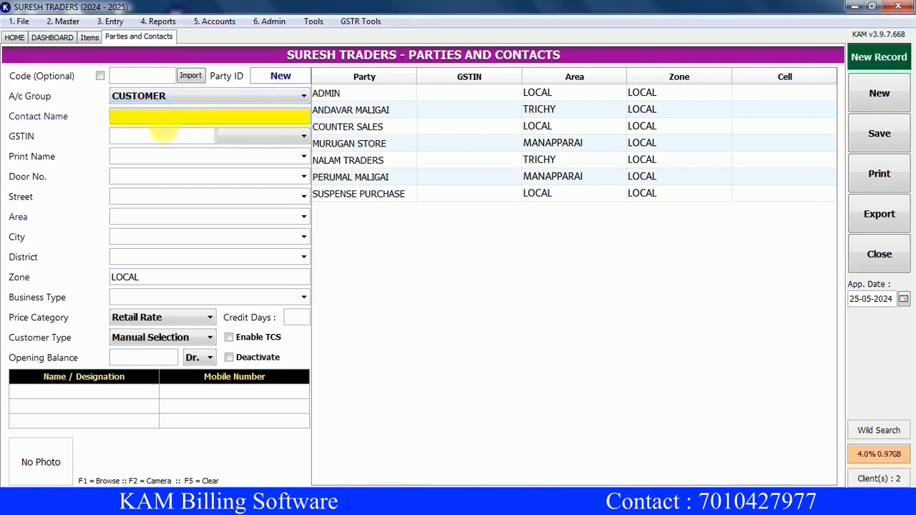
{"action": "left_click", "coordinate": [367, 113]}
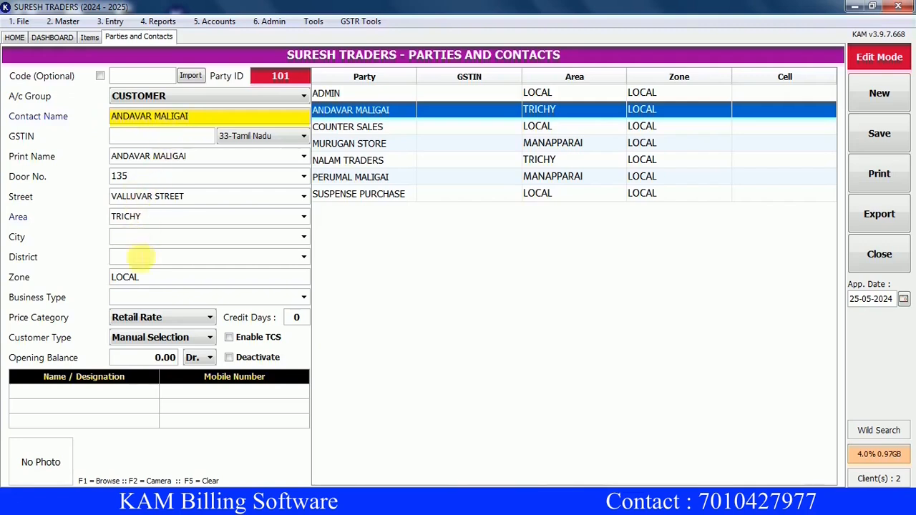
{"action": "left_click", "coordinate": [145, 365]}
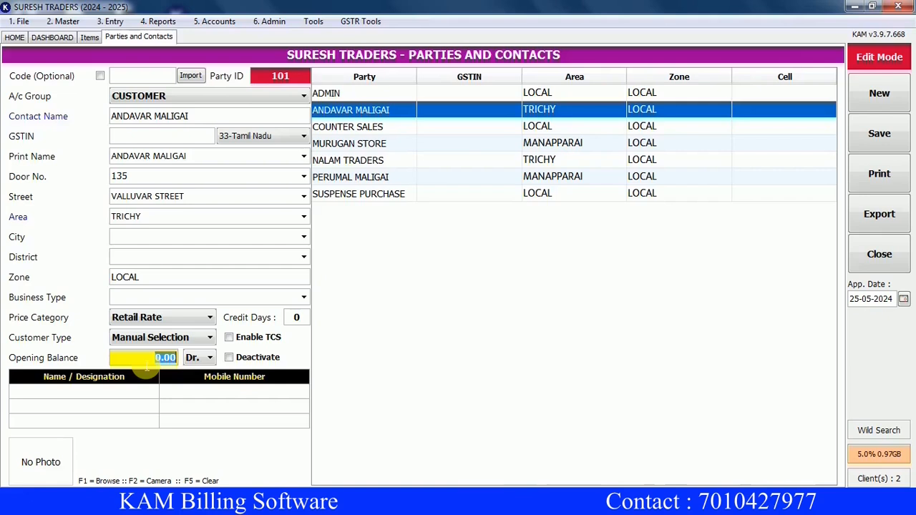
{"action": "type", "text": "5000"}
{"action": "left_click", "coordinate": [174, 394]}
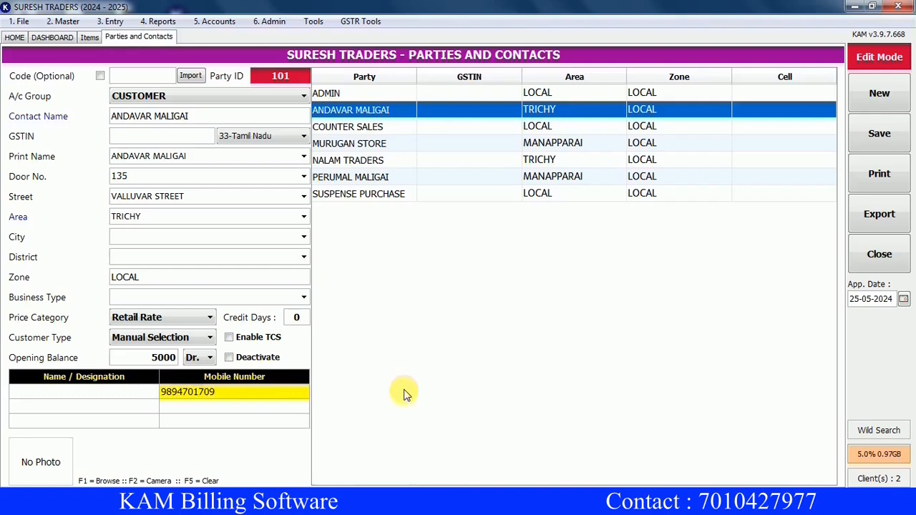
{"action": "key", "text": "ctrl+s"}
{"action": "key", "text": "Return"}
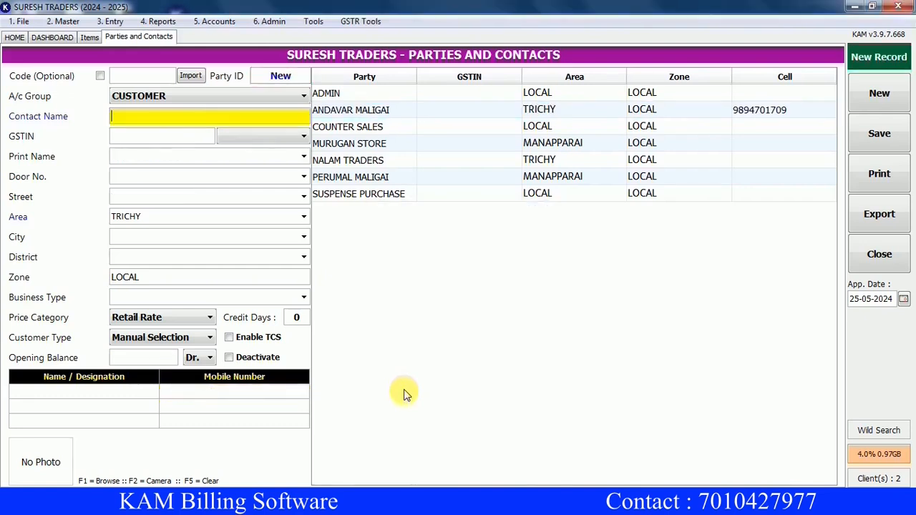
Set NALAM TRADERS' opening balance to 10000 Cr and save it.
{"action": "left_click", "coordinate": [192, 93]}
{"action": "left_click", "coordinate": [138, 124]}
{"action": "left_click", "coordinate": [326, 160]}
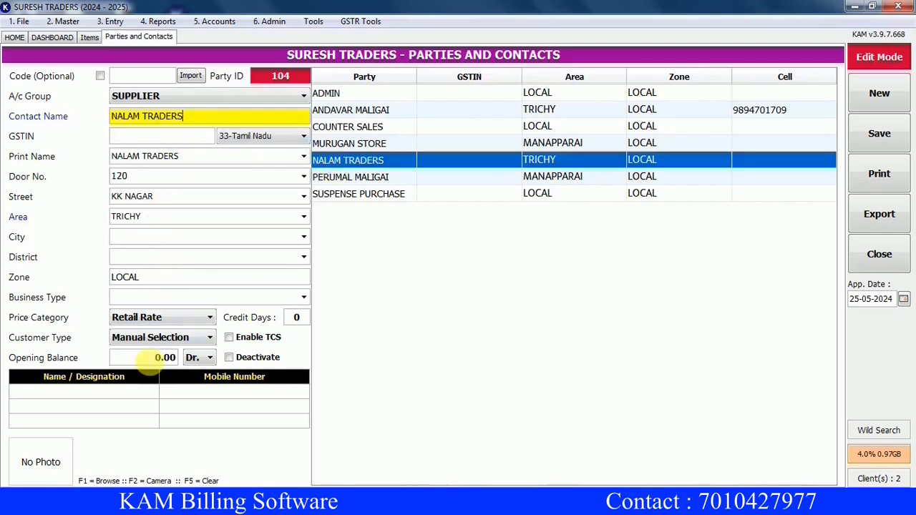
{"action": "left_click", "coordinate": [153, 360]}
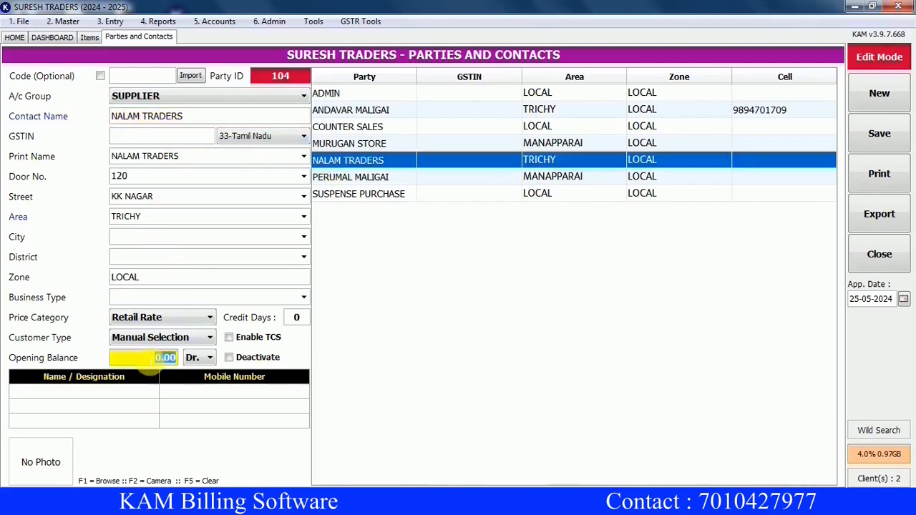
{"action": "type", "text": "10000"}
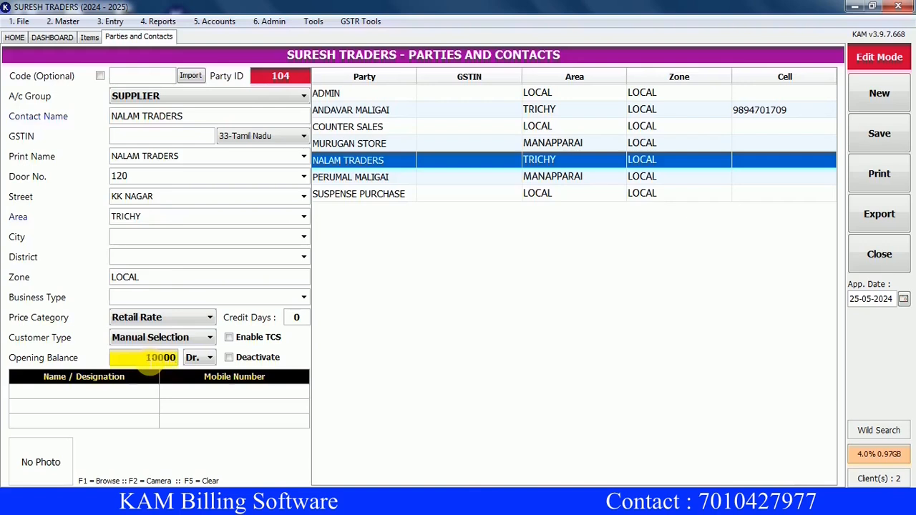
{"action": "left_click", "coordinate": [207, 359]}
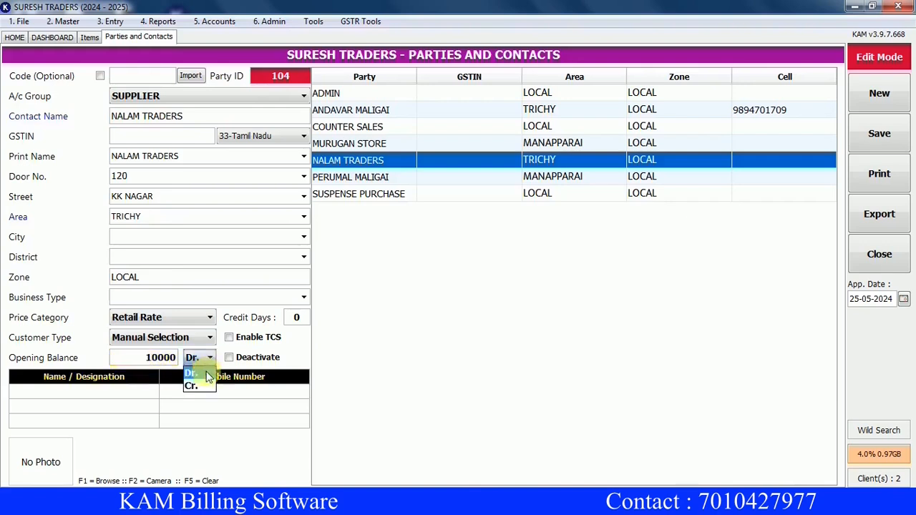
{"action": "left_click", "coordinate": [203, 386]}
{"action": "key", "text": "ctrl+s"}
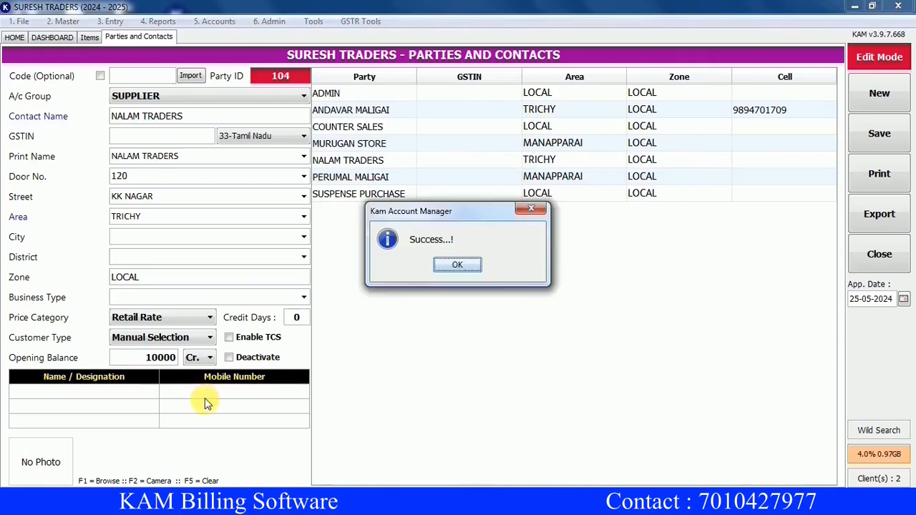
{"action": "key", "text": "Return"}
Review the saved party details, then go back to the home dashboard.
{"action": "left_click", "coordinate": [399, 119]}
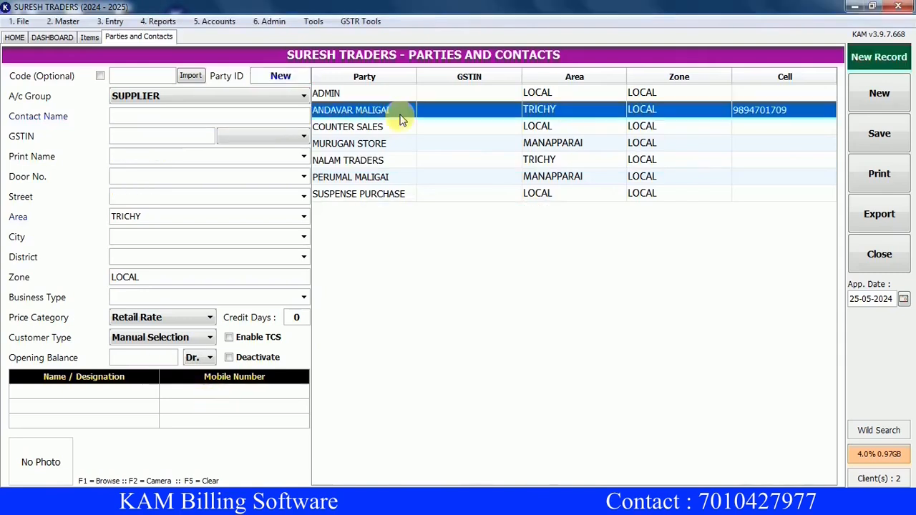
{"action": "key", "text": "Down"}
{"action": "key", "text": "Down"}
{"action": "key", "text": "Down"}
{"action": "key", "text": "Down"}
{"action": "key", "text": "Down"}
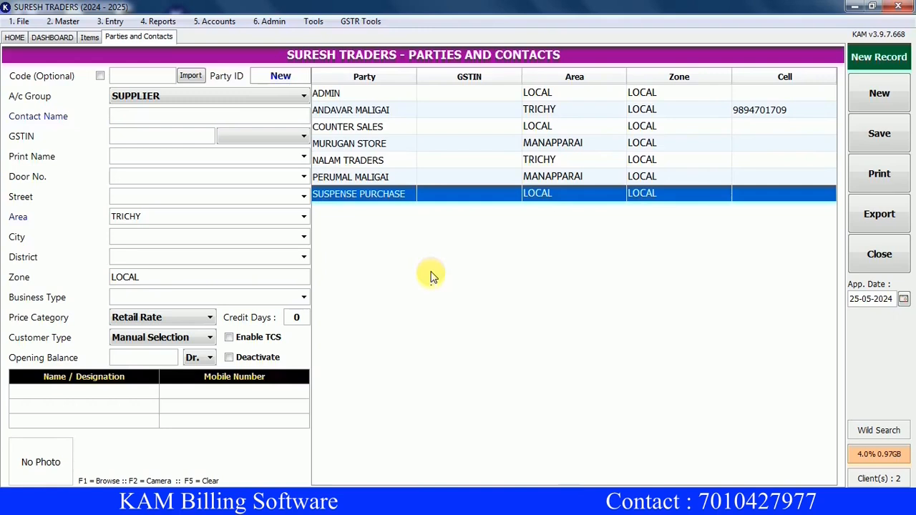
{"action": "left_click", "coordinate": [181, 116]}
{"action": "left_click", "coordinate": [13, 38]}
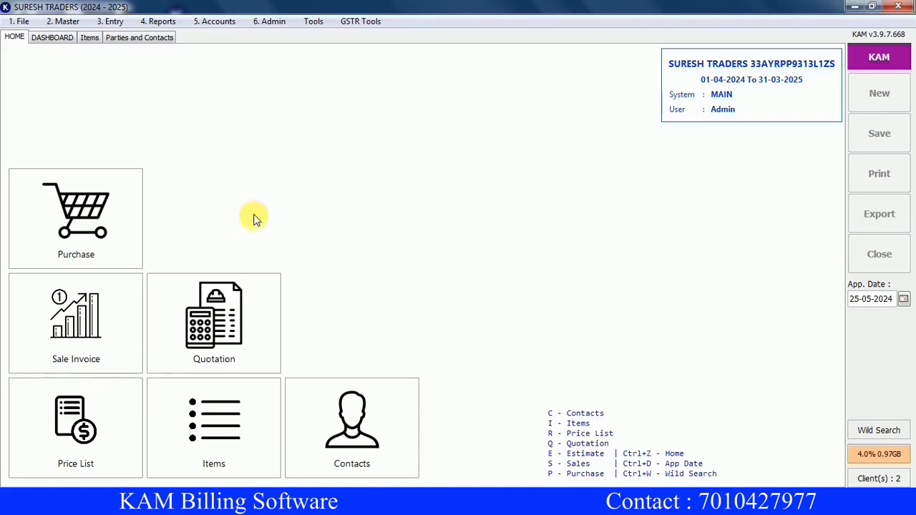
Create purchase invoice number 001 from supplier NALAM TRADERS with payment mode CREDIT.
{"action": "left_click", "coordinate": [94, 221]}
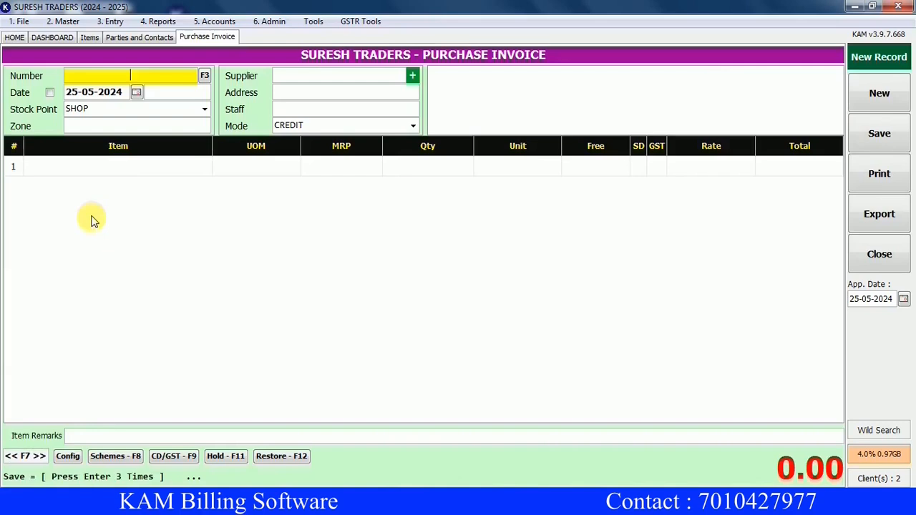
{"action": "type", "text": "001"}
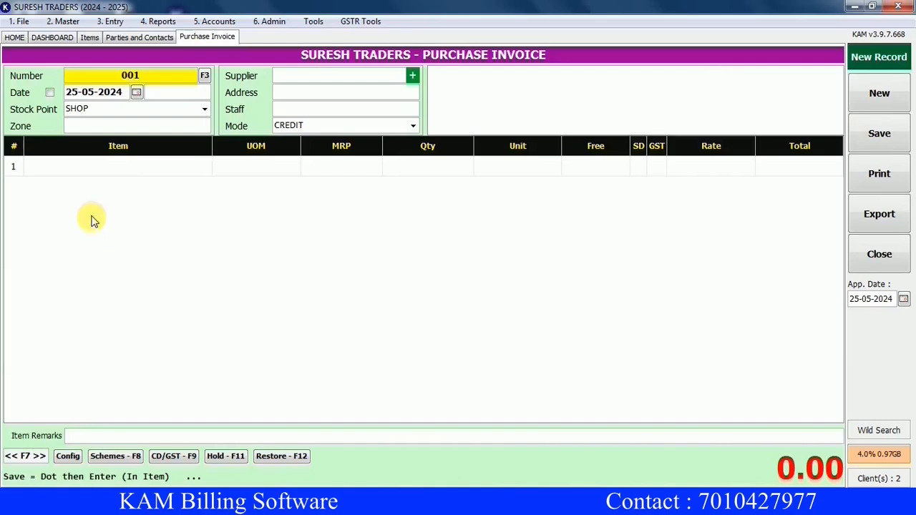
{"action": "key", "text": "Return"}
{"action": "key", "text": "Return"}
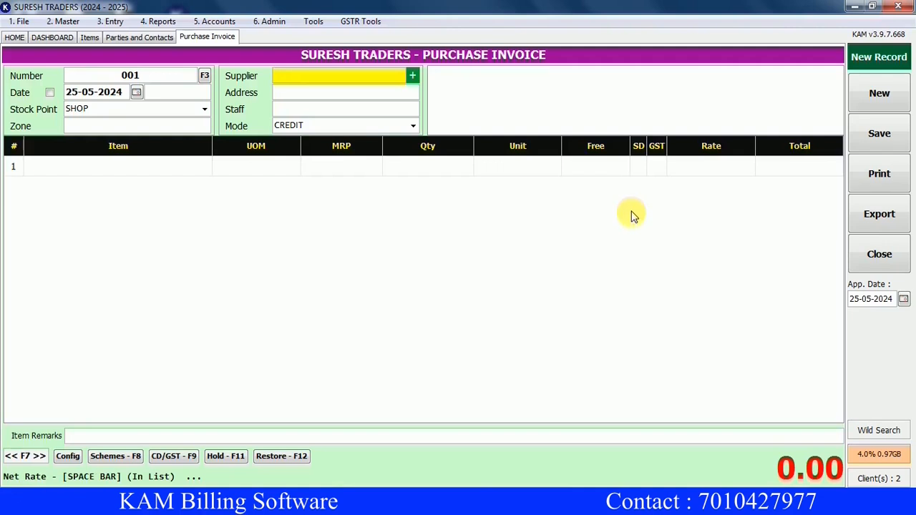
{"action": "type", "text": "N"}
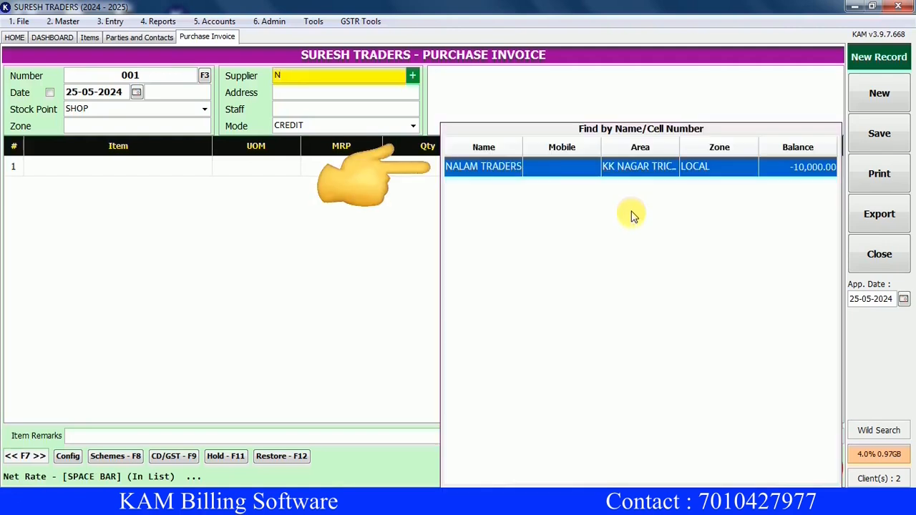
{"action": "key", "text": "Return"}
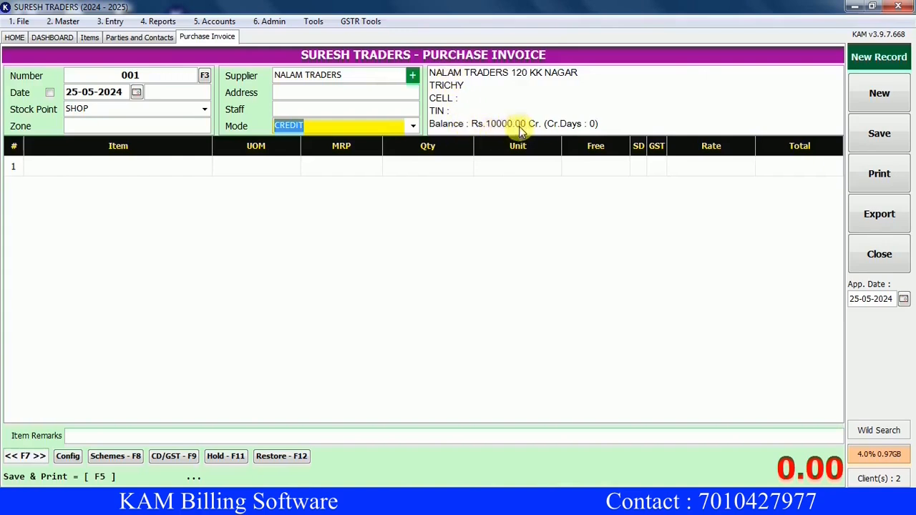
{"action": "left_click", "coordinate": [415, 128]}
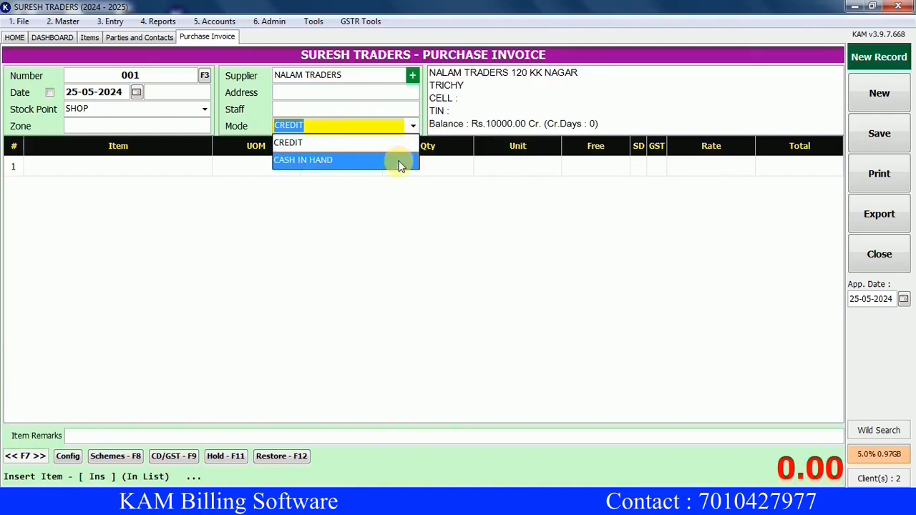
{"action": "left_click", "coordinate": [403, 148]}
{"action": "key", "text": "Return"}
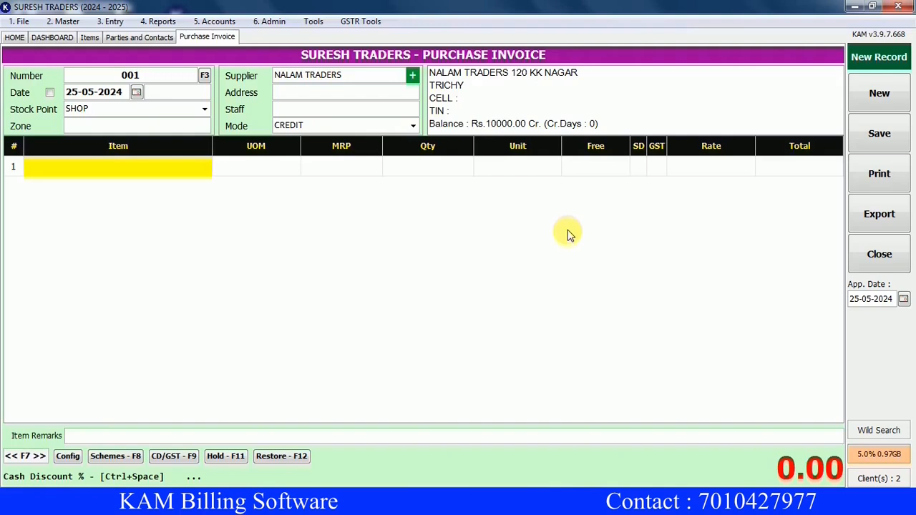
Add THULASI GOLD (code TG) as line 1: quantity 5 in BAG units at rate 70.
{"action": "type", "text": "TG"}
{"action": "key", "text": "Return"}
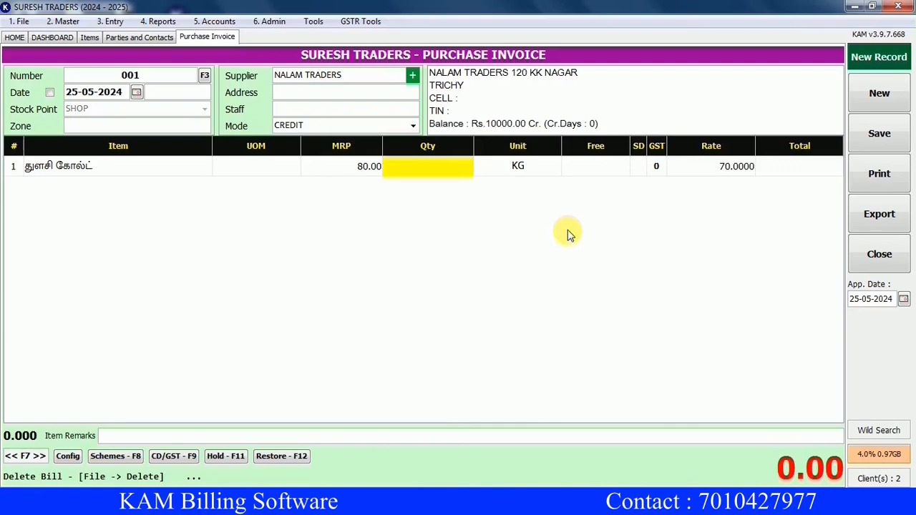
{"action": "type", "text": "5"}
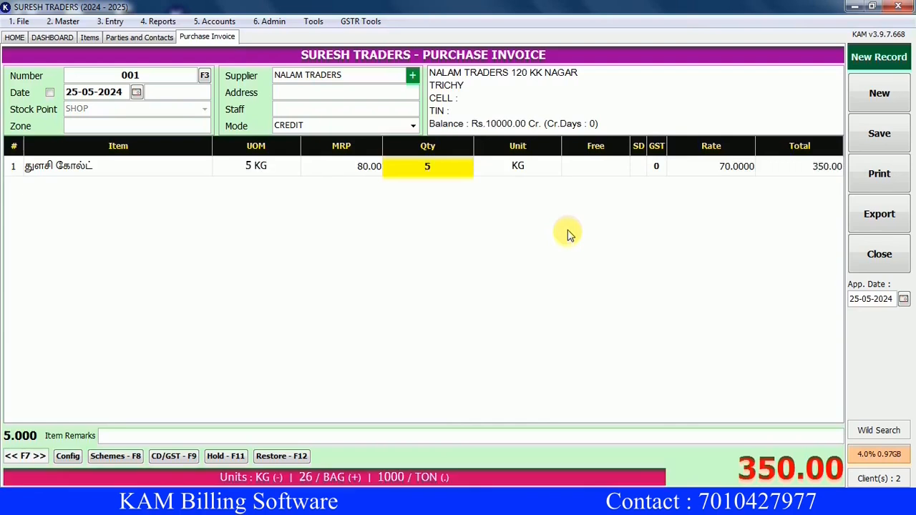
{"action": "key", "text": "Return"}
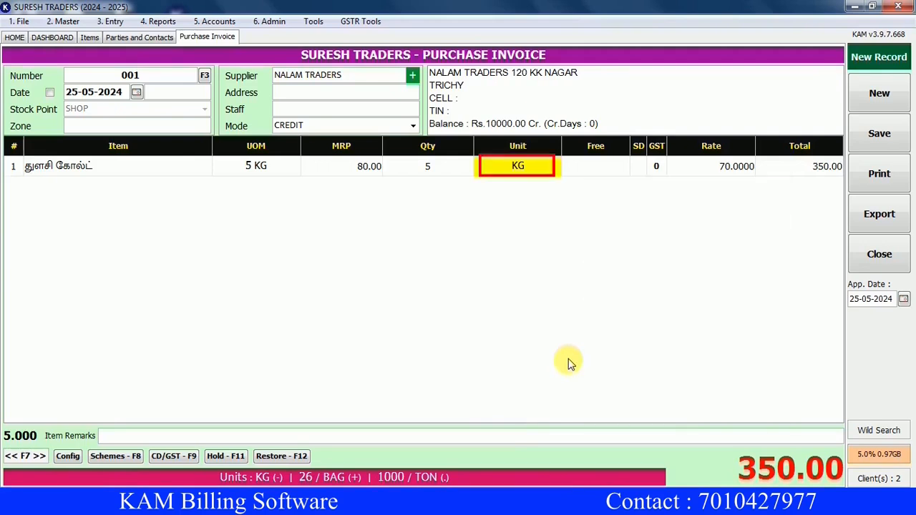
{"action": "key", "text": "KP_Add"}
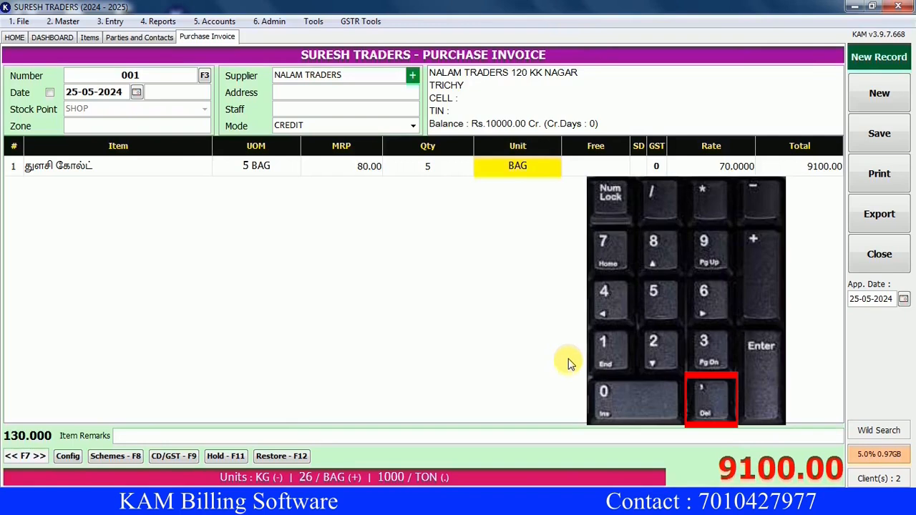
{"action": "key", "text": "KP_Decimal"}
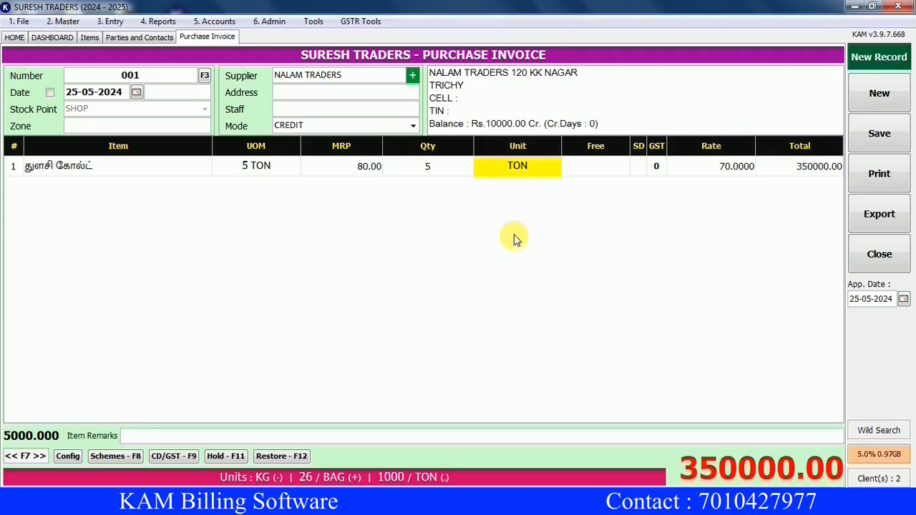
{"action": "key", "text": "plus"}
{"action": "key", "text": "Return"}
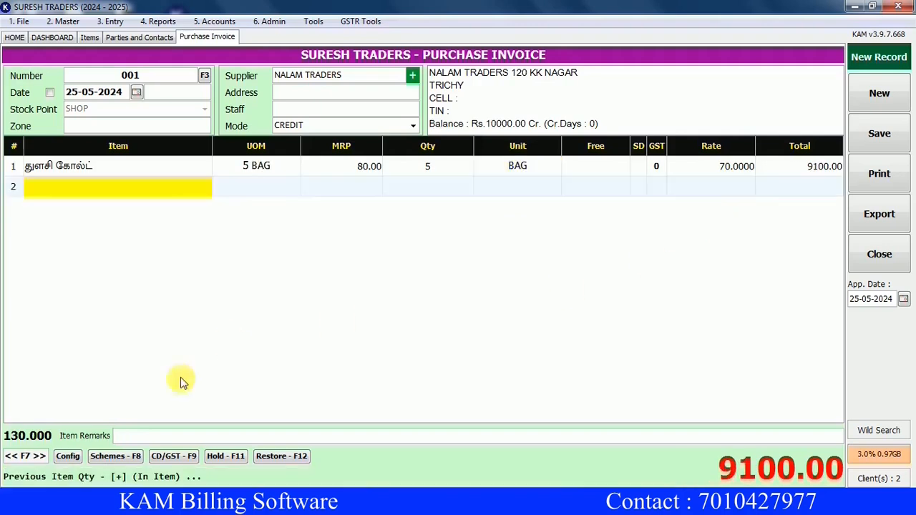
Check the line's discount and GST details, save invoice 001 without printing, and return home.
{"action": "left_click", "coordinate": [124, 460]}
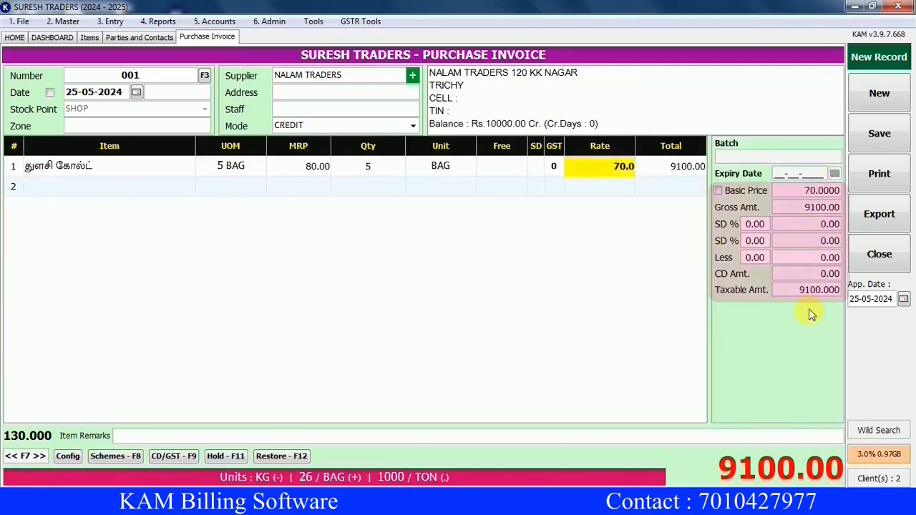
{"action": "left_click", "coordinate": [175, 461]}
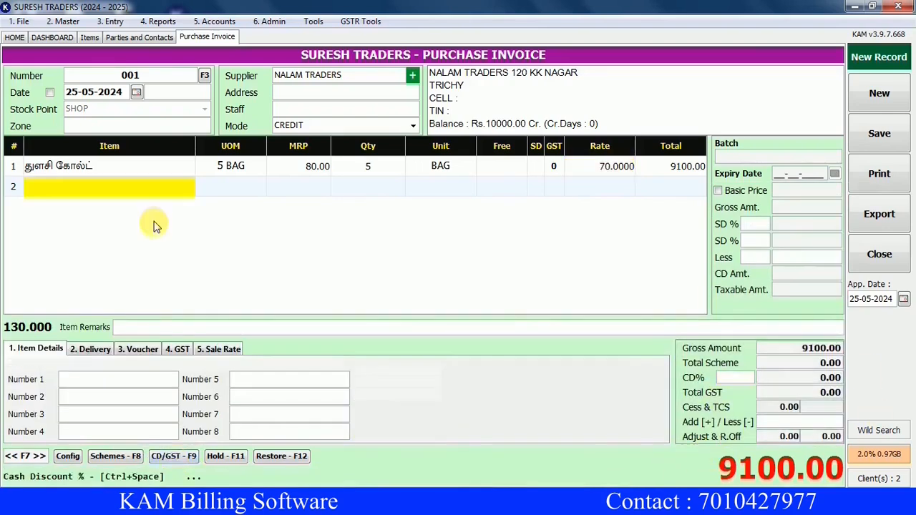
{"action": "key", "text": "ctrl+s"}
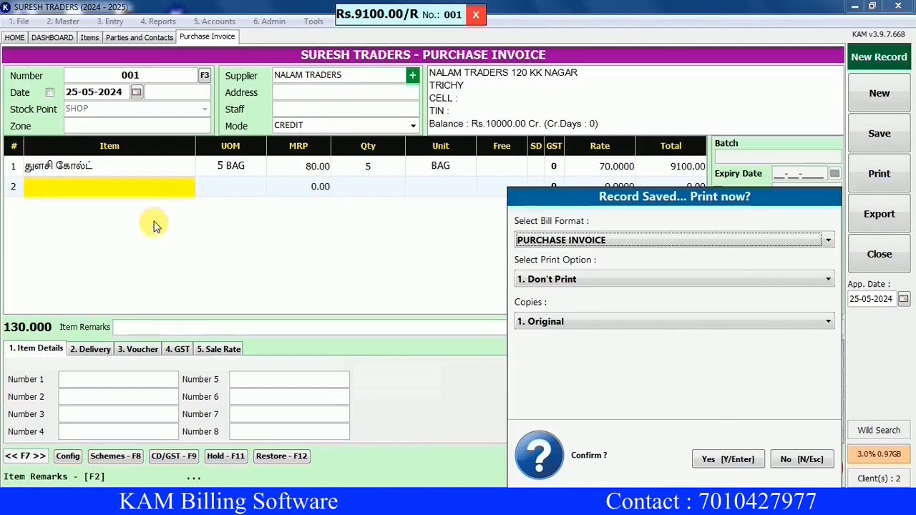
{"action": "key", "text": "Return"}
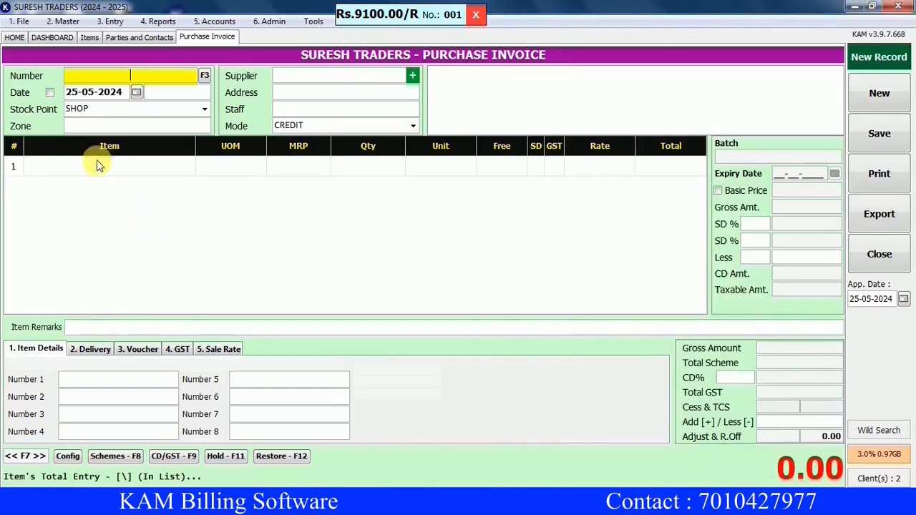
{"action": "left_click", "coordinate": [17, 40]}
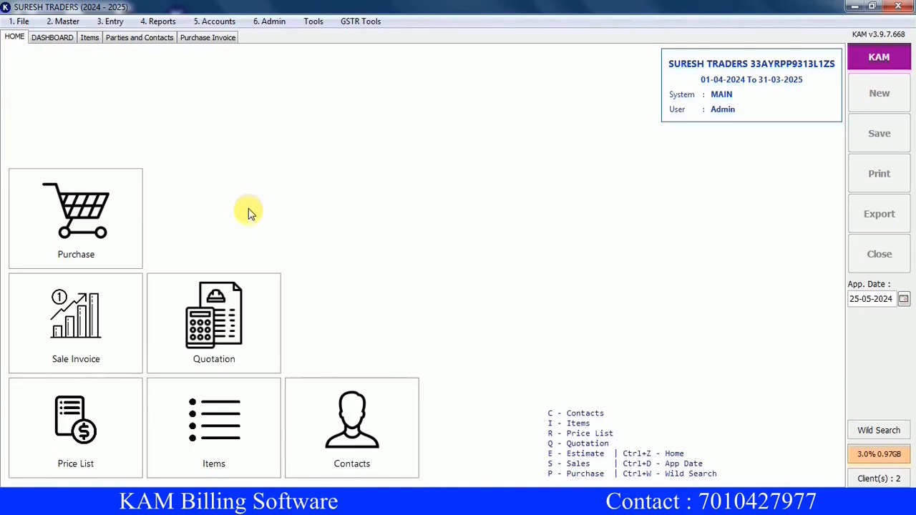
Start a new sale invoice and clear the customer search field.
{"action": "left_click", "coordinate": [90, 336]}
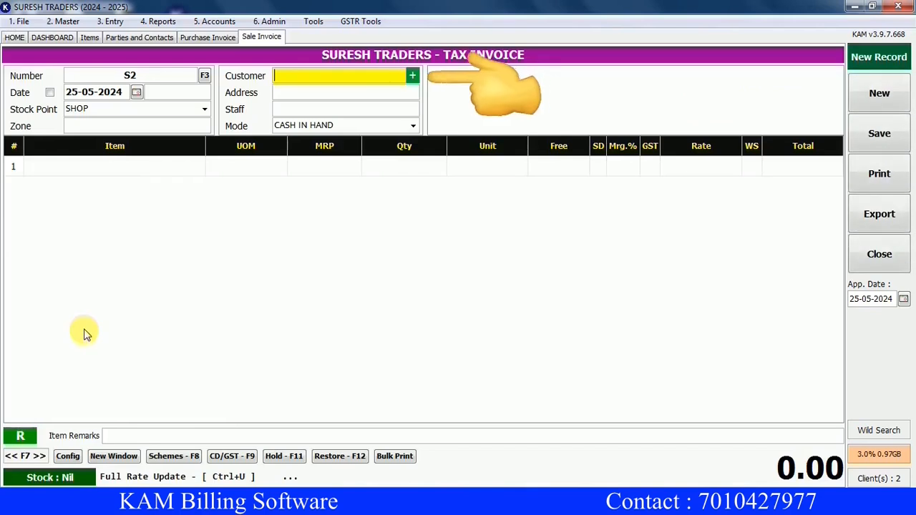
{"action": "type", "text": "AN"}
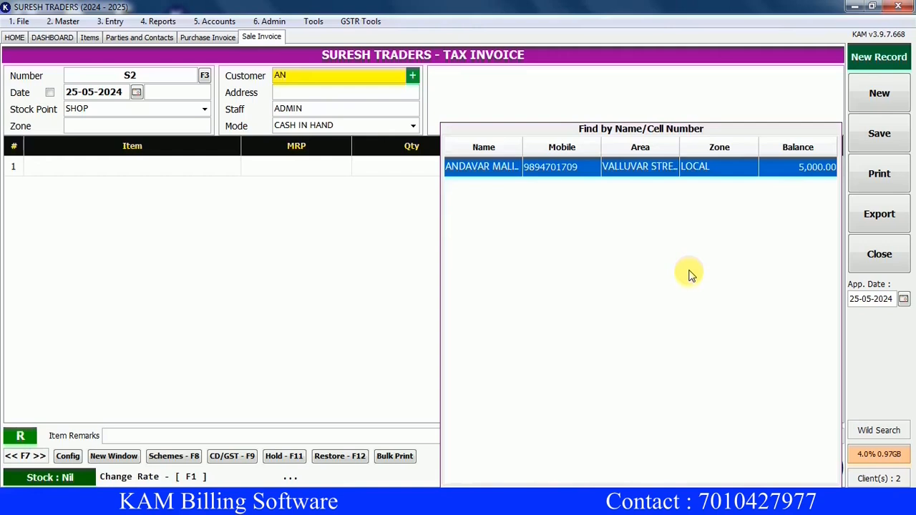
{"action": "key", "text": "BackSpace"}
{"action": "key", "text": "BackSpace"}
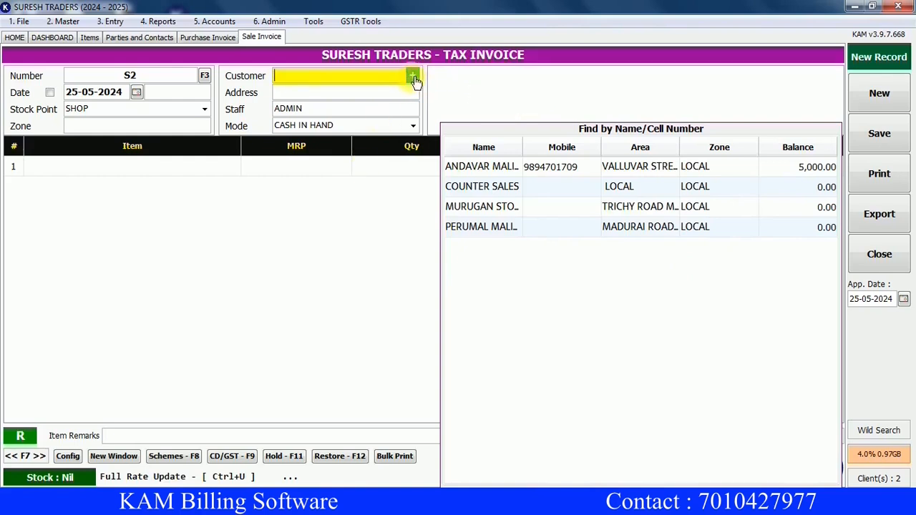
Create a new customer with their mobile number, name and PERAMBALUR address, and set them on invoice S2.
{"action": "key", "text": "F4"}
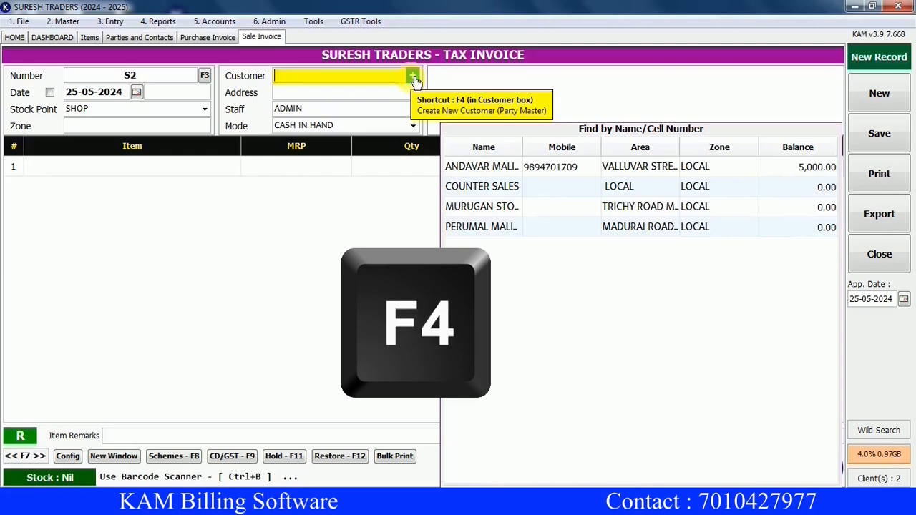
{"action": "left_click", "coordinate": [413, 77]}
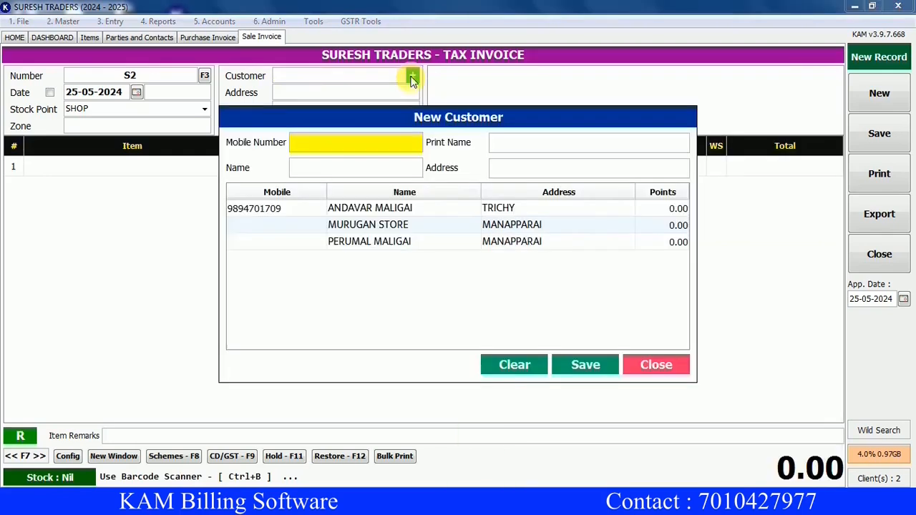
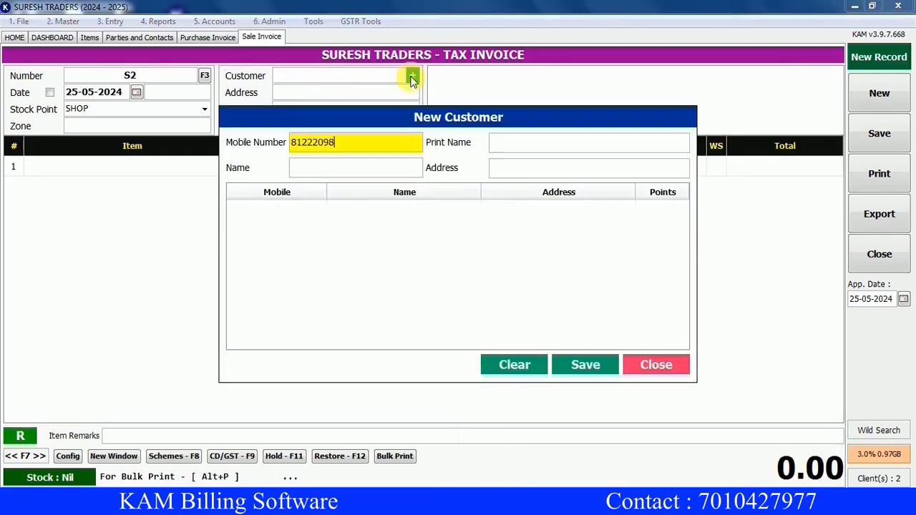
{"action": "key", "text": "Return"}
{"action": "type", "text": "SATHISH MALIGAI"}
{"action": "key", "text": "Return"}
{"action": "key", "text": "Return"}
{"action": "type", "text": "PERAMBALUR"}
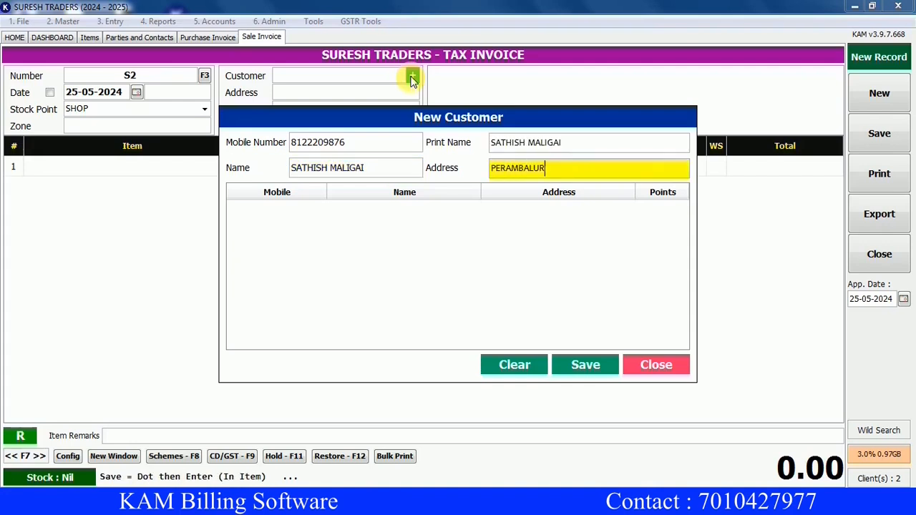
{"action": "key", "text": "Return"}
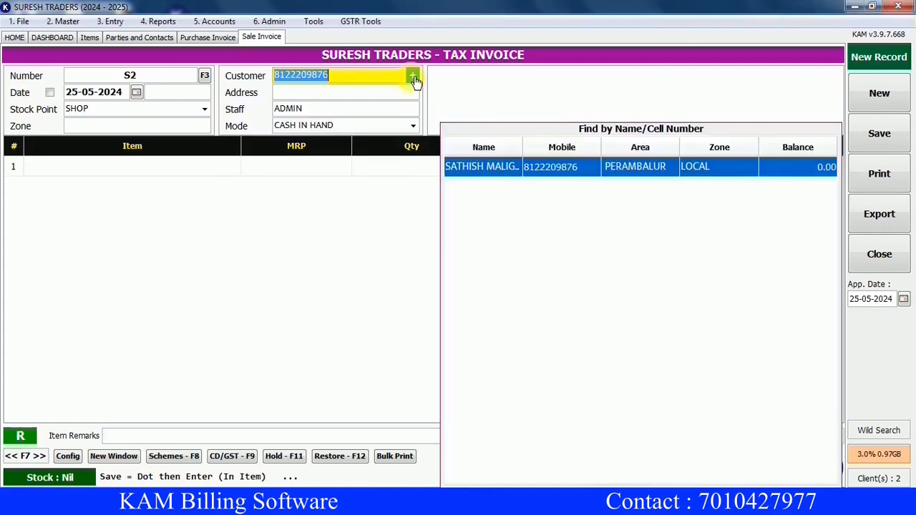
{"action": "key", "text": "Return"}
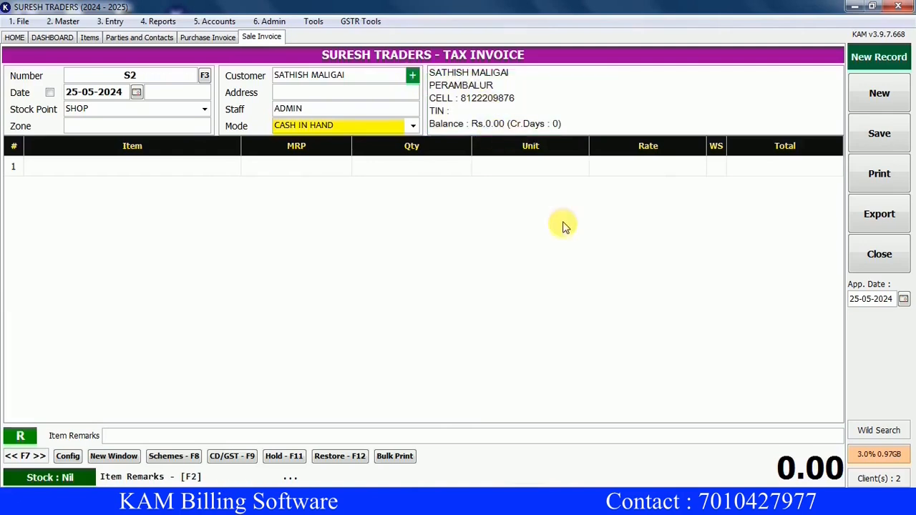
{"action": "key", "text": "Up"}
Switch the invoice to CREDIT and add துளசி கோல்ட் as 5 KG on the first line.
{"action": "key", "text": "Return"}
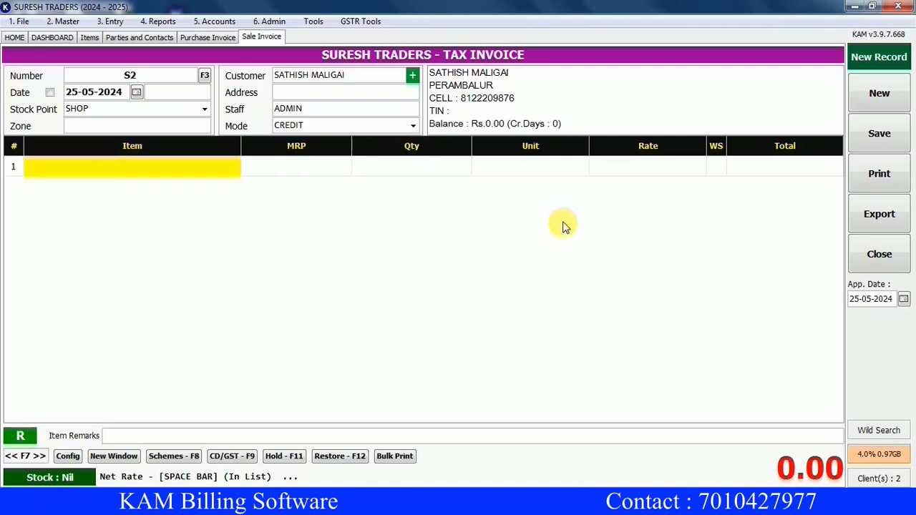
{"action": "type", "text": "tu"}
{"action": "key", "text": "Return"}
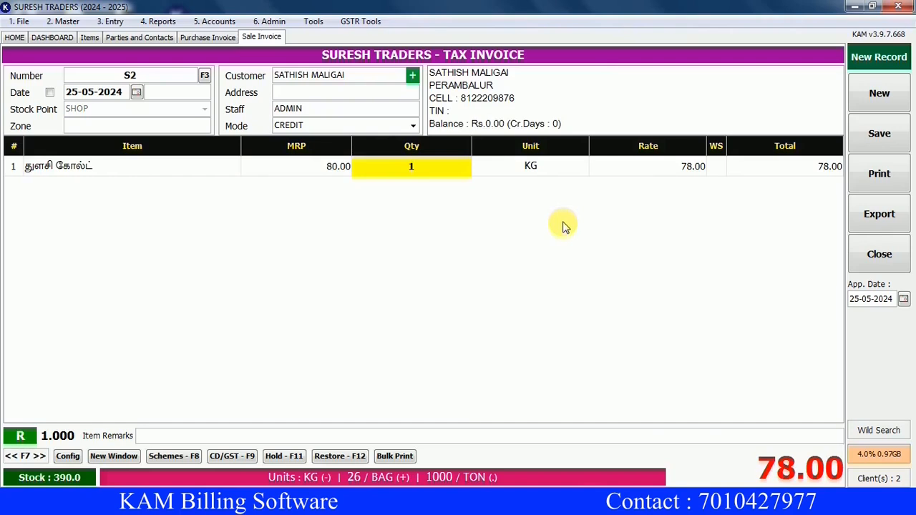
{"action": "type", "text": "5"}
{"action": "key", "text": "Return"}
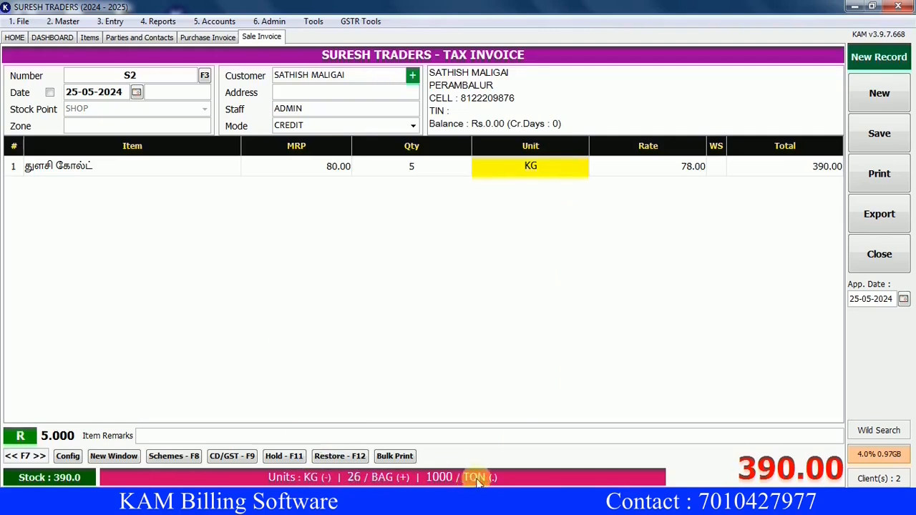
{"action": "key", "text": "plus"}
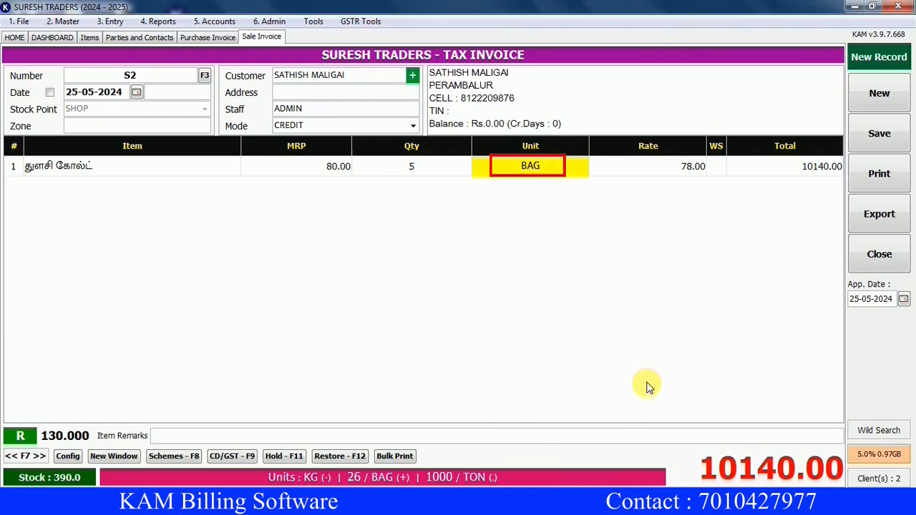
{"action": "key", "text": "period"}
{"action": "key", "text": "minus"}
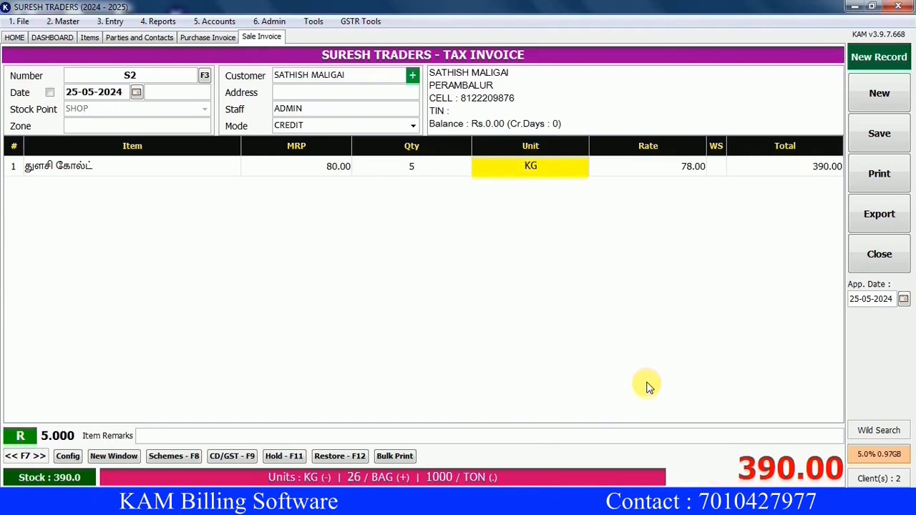
{"action": "key", "text": "Return"}
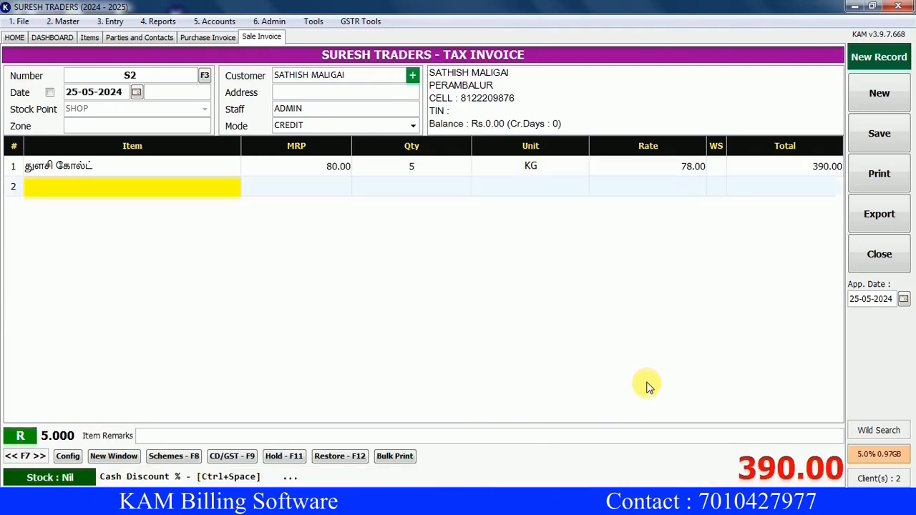
Add two more துளசி கோல்ட் lines, one as 1 BAG and one as 1 TON.
{"action": "key", "text": "Return"}
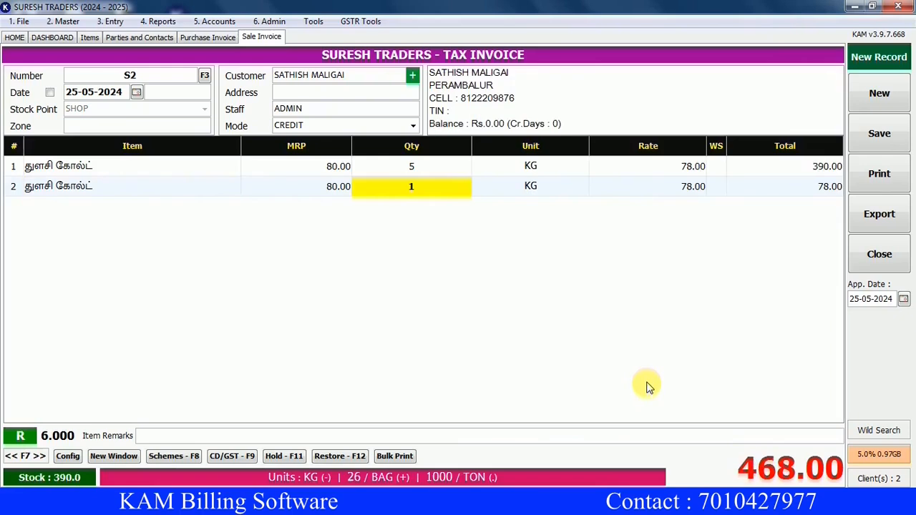
{"action": "key", "text": "Return"}
{"action": "key", "text": "plus"}
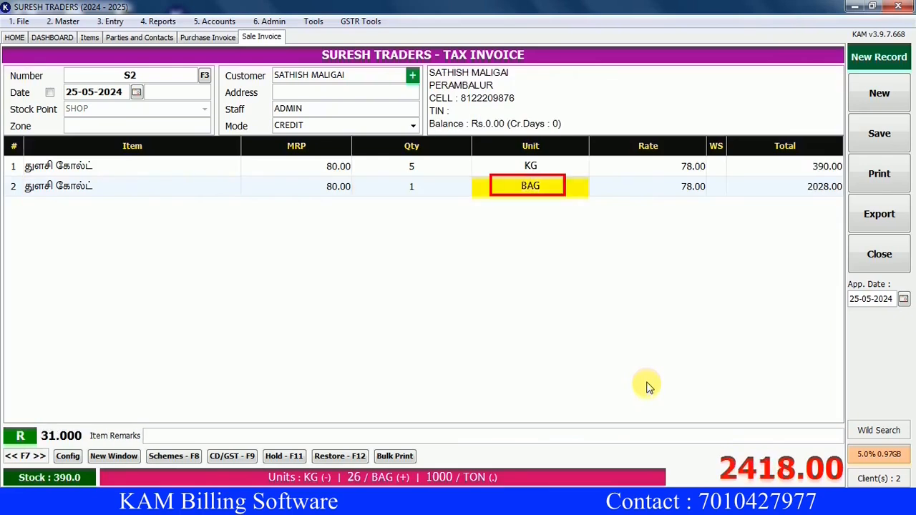
{"action": "key", "text": "Return"}
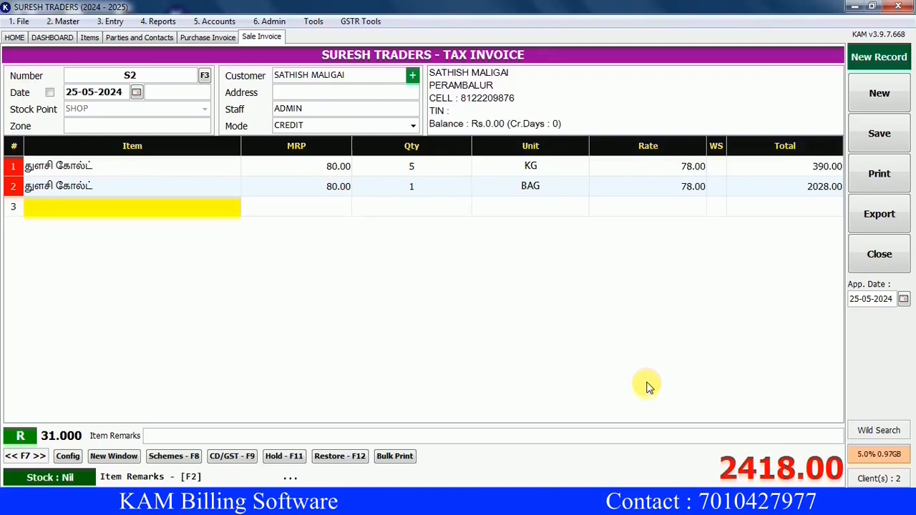
{"action": "type", "text": "T"}
{"action": "key", "text": "Return"}
{"action": "key", "text": "Return"}
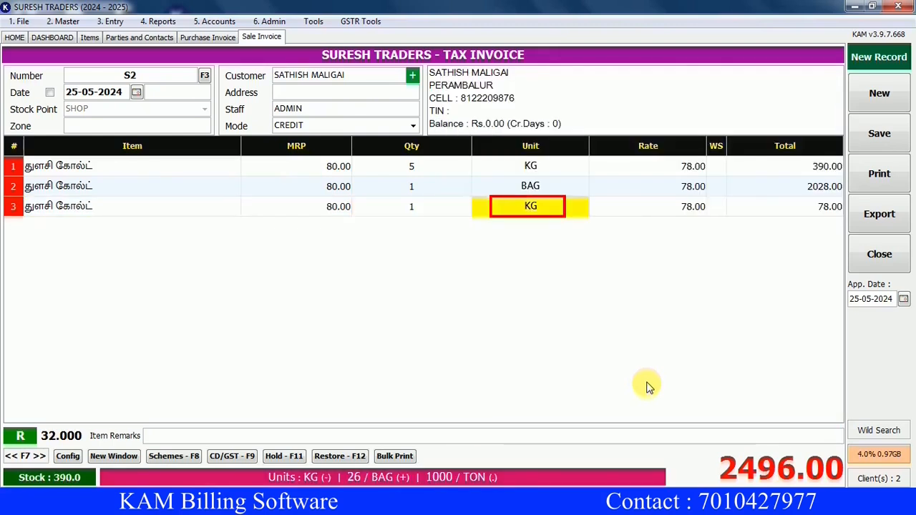
{"action": "key", "text": "period"}
{"action": "key", "text": "Return"}
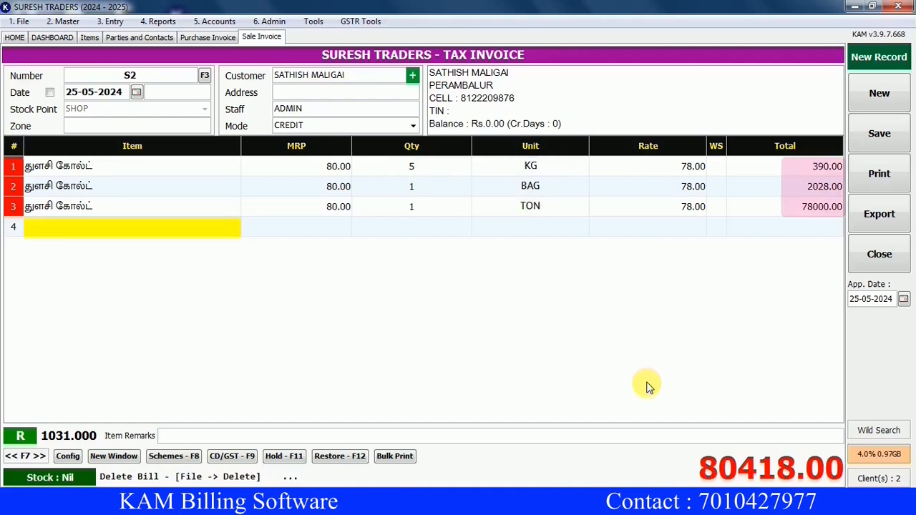
Add பாஸ்மதி அரிசி 10 KG, ப்ரெளன் பாஸ்மதி 15 KG and டபுள் ஹர்ஸ் 26கிலோ 1 BAG, then return to the TON line.
{"action": "type", "text": "BA"}
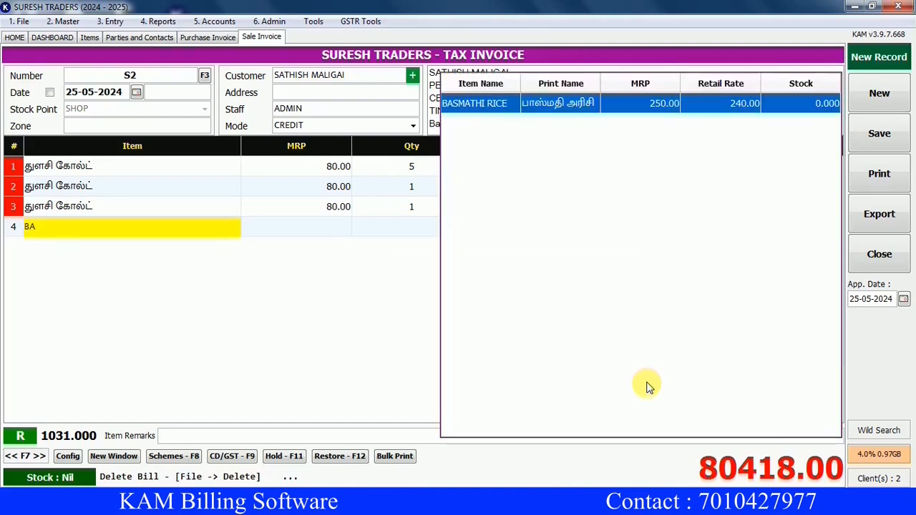
{"action": "key", "text": "Return"}
{"action": "type", "text": "10"}
{"action": "key", "text": "Return"}
{"action": "type", "text": "BR"}
{"action": "key", "text": "Return"}
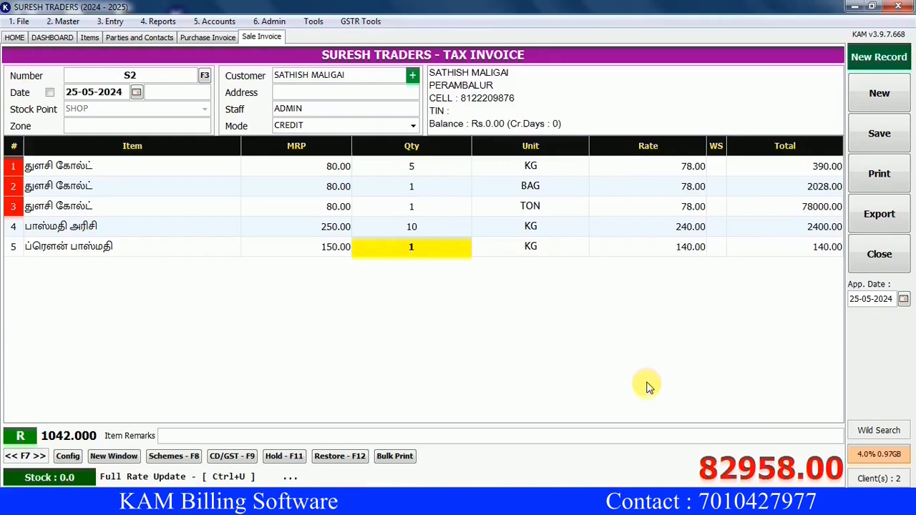
{"action": "type", "text": "15"}
{"action": "key", "text": "Return"}
{"action": "type", "text": "DOU"}
{"action": "key", "text": "Return"}
{"action": "key", "text": "Return"}
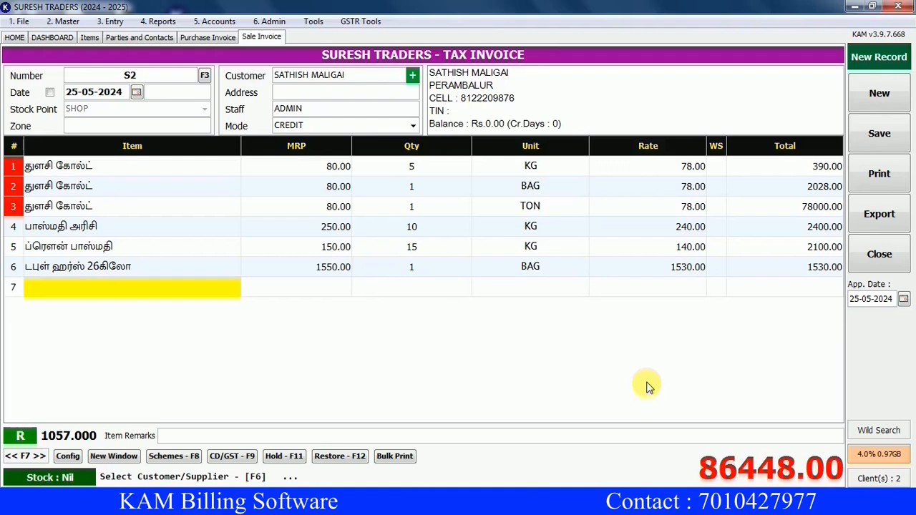
{"action": "key", "text": "Up"}
{"action": "key", "text": "Up"}
{"action": "key", "text": "Up"}
{"action": "key", "text": "Up"}
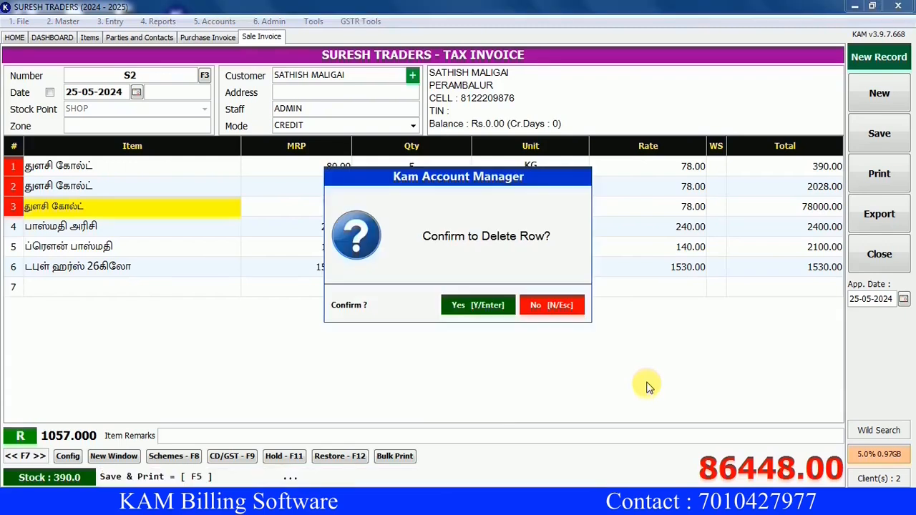
Delete the TON line and insert a blank row in its place.
{"action": "key", "text": "Return"}
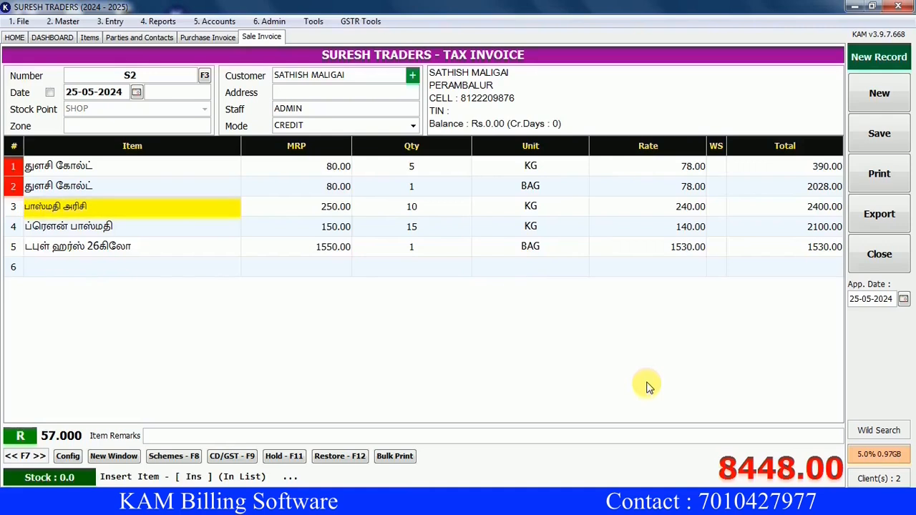
{"action": "key", "text": "Insert"}
{"action": "key", "text": "Return"}
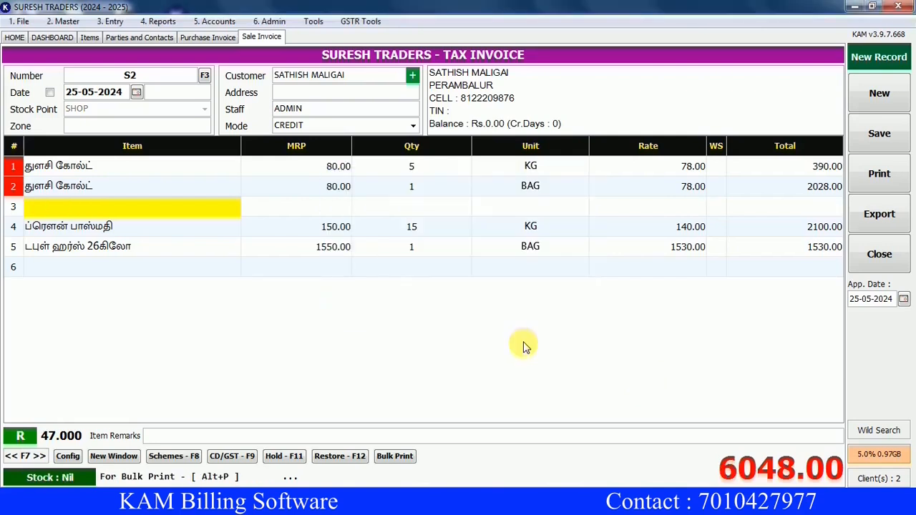
Fill row 3 with KING BRAND 26KG and save invoice S2 at 7498.00.
{"action": "type", "text": "KIN"}
{"action": "key", "text": "Down"}
{"action": "key", "text": "Down"}
{"action": "key", "text": "Return"}
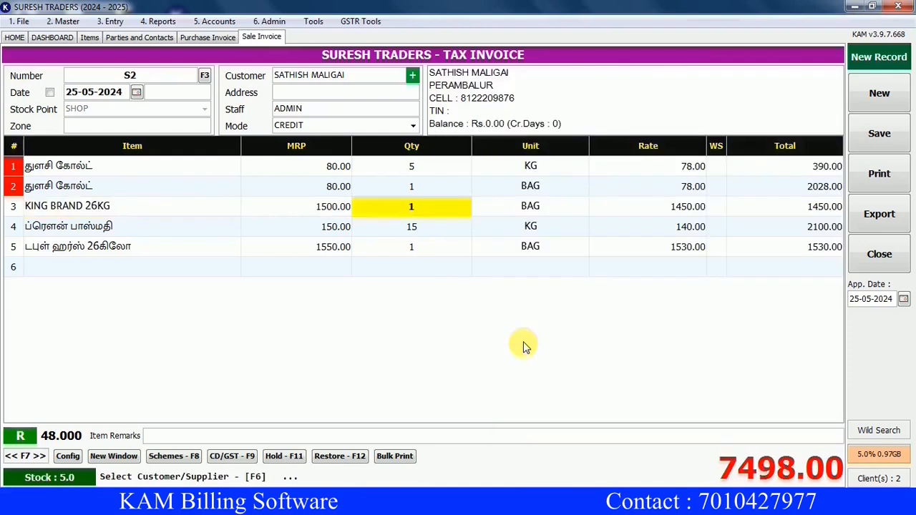
{"action": "key", "text": "Return"}
{"action": "key", "text": "Down"}
{"action": "key", "text": "Down"}
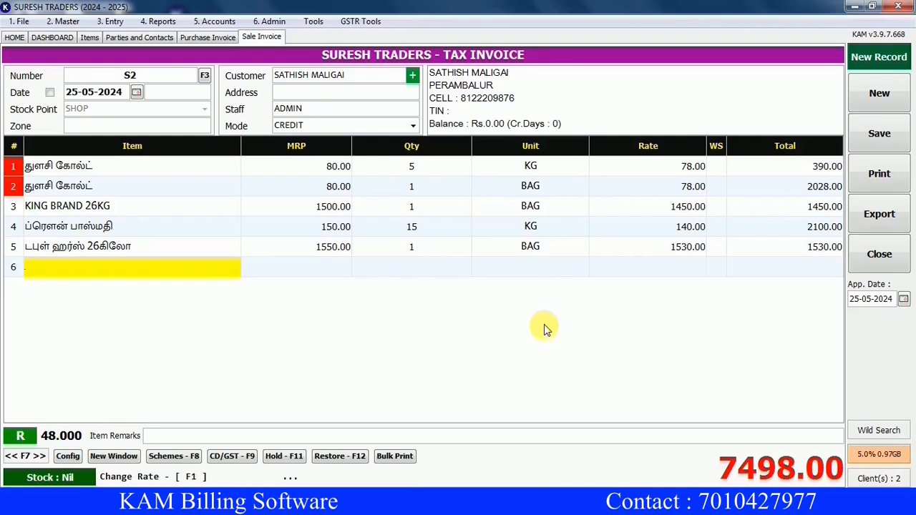
{"action": "key", "text": "Return"}
{"action": "key", "text": "Return"}
{"action": "key", "text": "Return"}
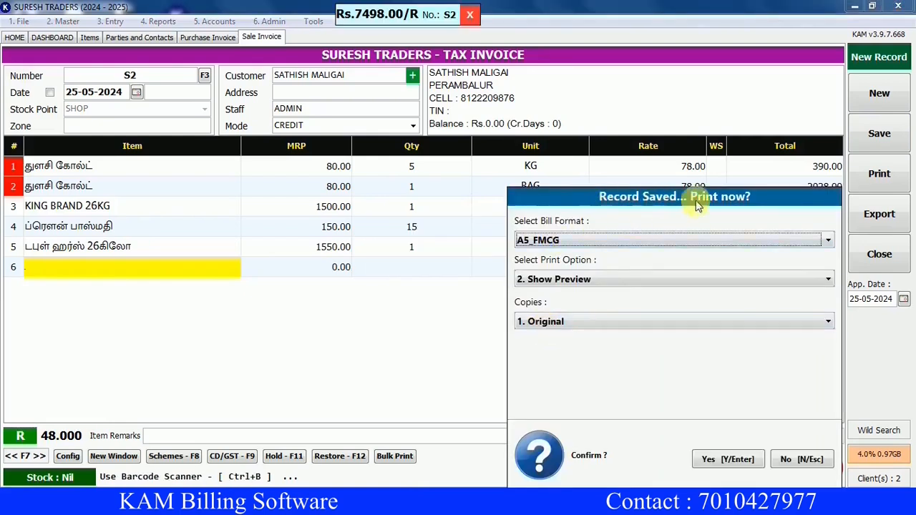
Preview invoice S2 using Print Option '2. Show Preview', then close the preview.
{"action": "left_click", "coordinate": [566, 279]}
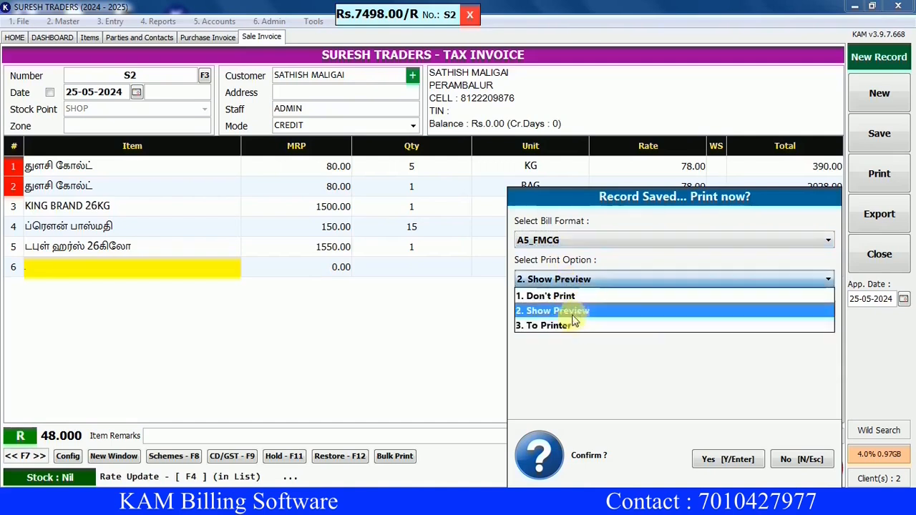
{"action": "left_click", "coordinate": [565, 310]}
{"action": "left_click", "coordinate": [726, 460]}
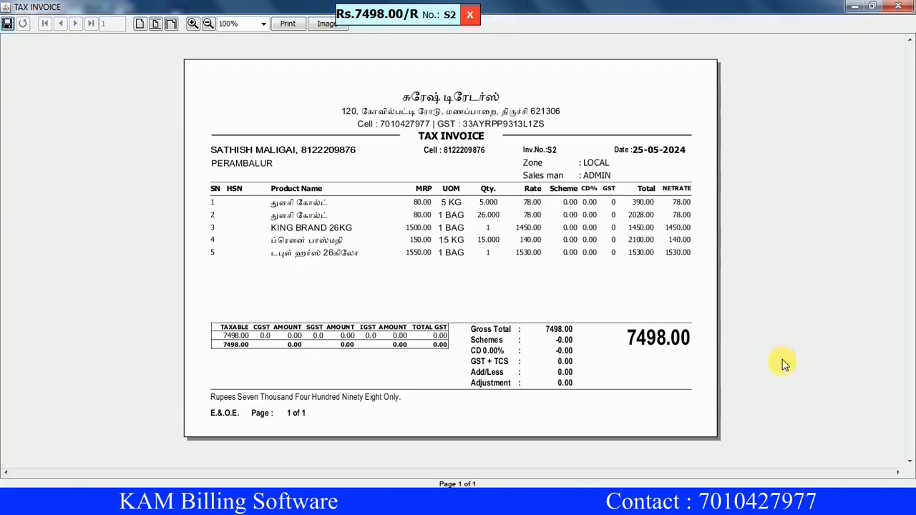
{"action": "left_click", "coordinate": [898, 6]}
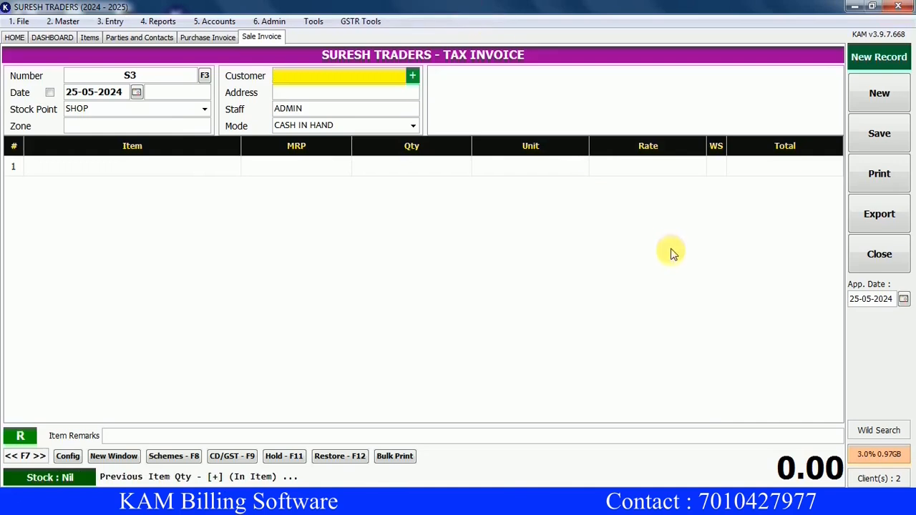
Reopen bill S2, change the KING BRAND 26KG quantity to 2 and resave at 8948.00.
{"action": "left_click", "coordinate": [206, 77]}
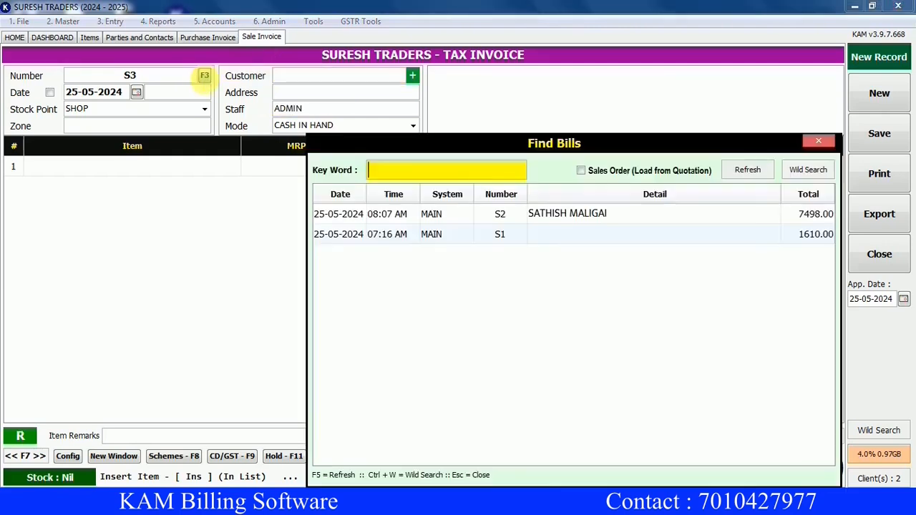
{"action": "left_click", "coordinate": [553, 215]}
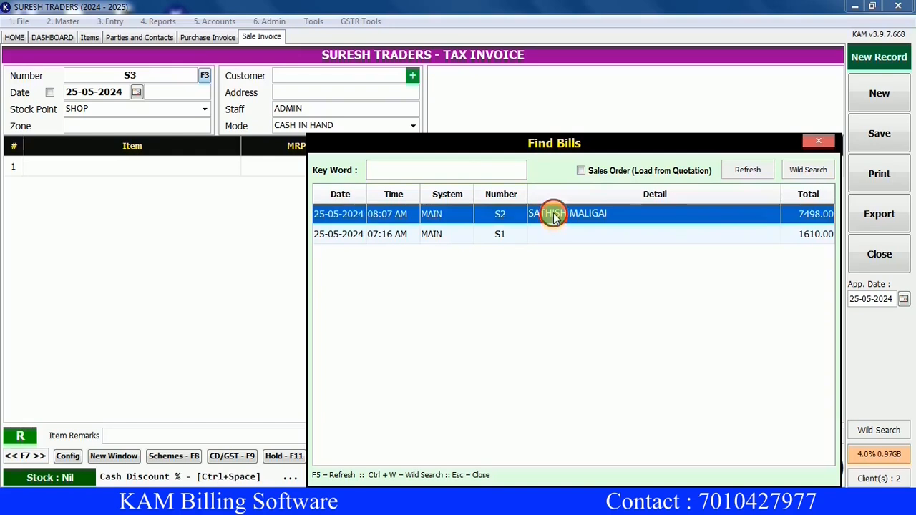
{"action": "double_click", "coordinate": [553, 213]}
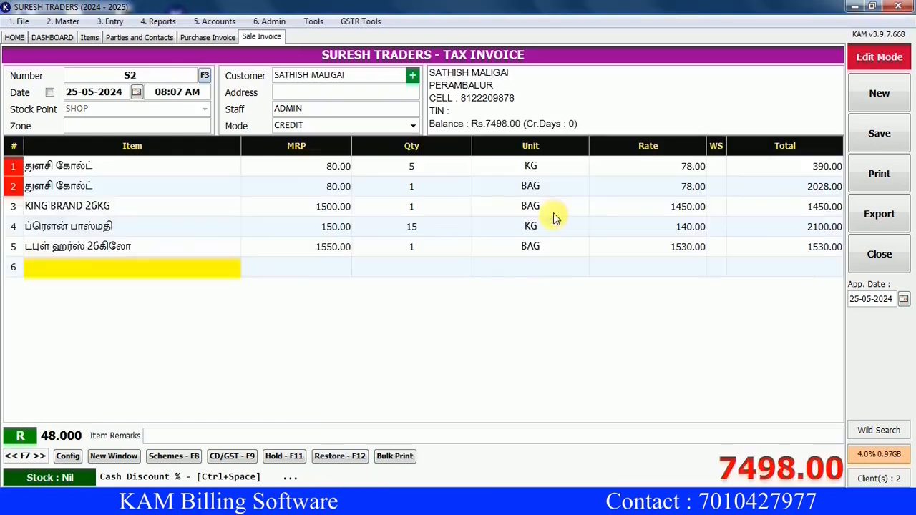
{"action": "left_click", "coordinate": [451, 212]}
{"action": "type", "text": "2"}
{"action": "key", "text": "Return"}
{"action": "key", "text": "End"}
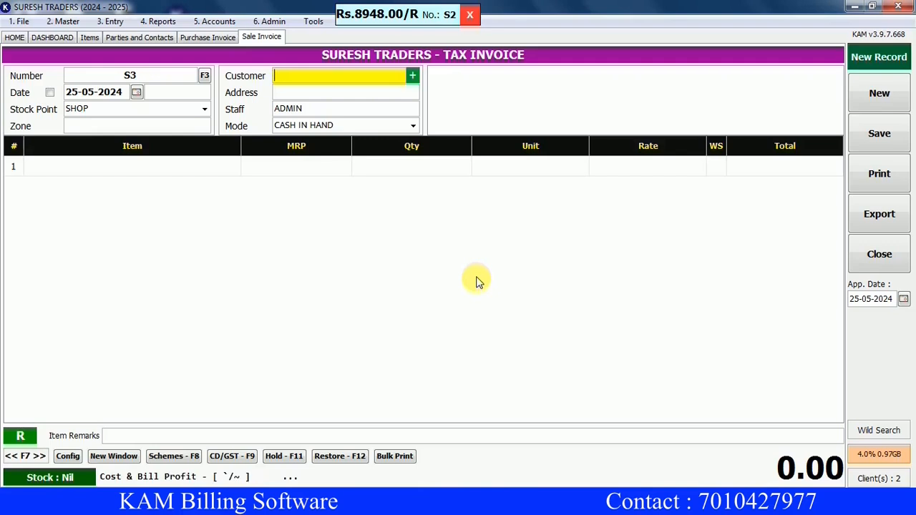
{"action": "left_click", "coordinate": [159, 21]}
Open the Stock Statement and filter by TG to show THULASI GOLD at 359 (13 BAG + 21 KG).
{"action": "mouse_move", "coordinate": [175, 53]}
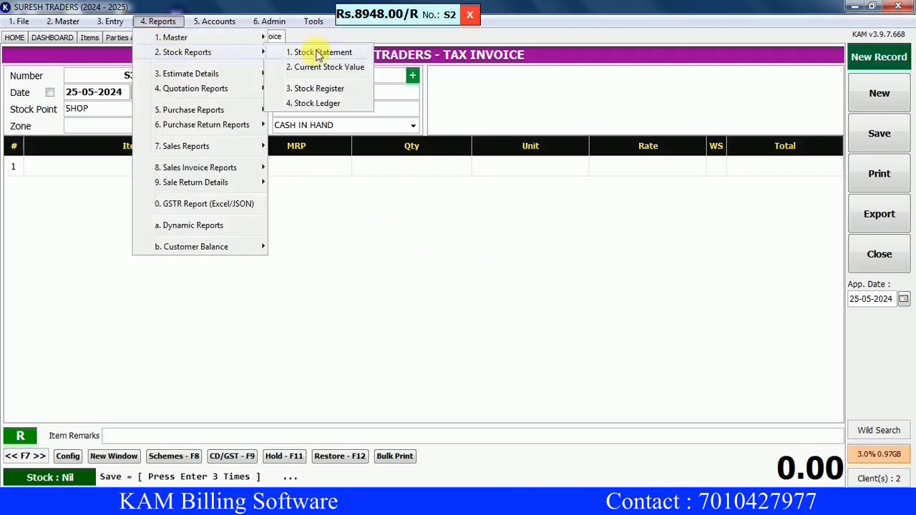
{"action": "left_click", "coordinate": [322, 56]}
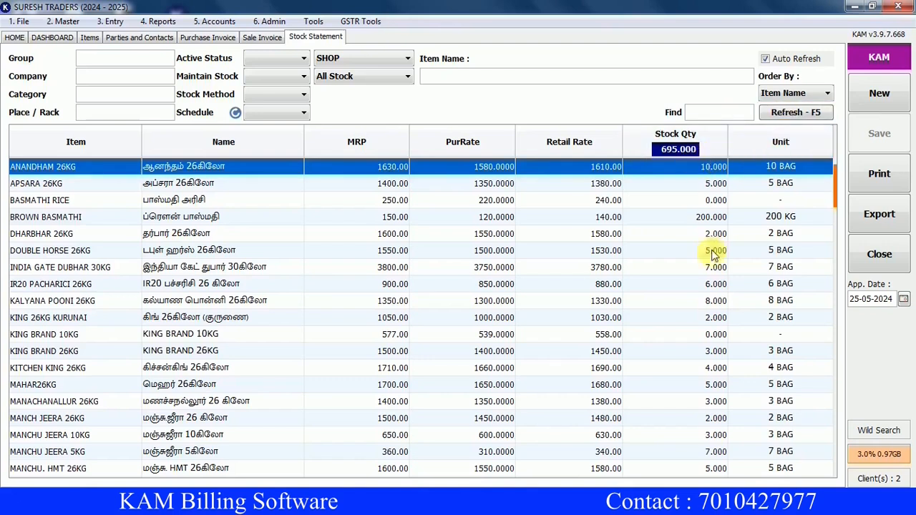
{"action": "left_click", "coordinate": [719, 113]}
{"action": "type", "text": "TG"}
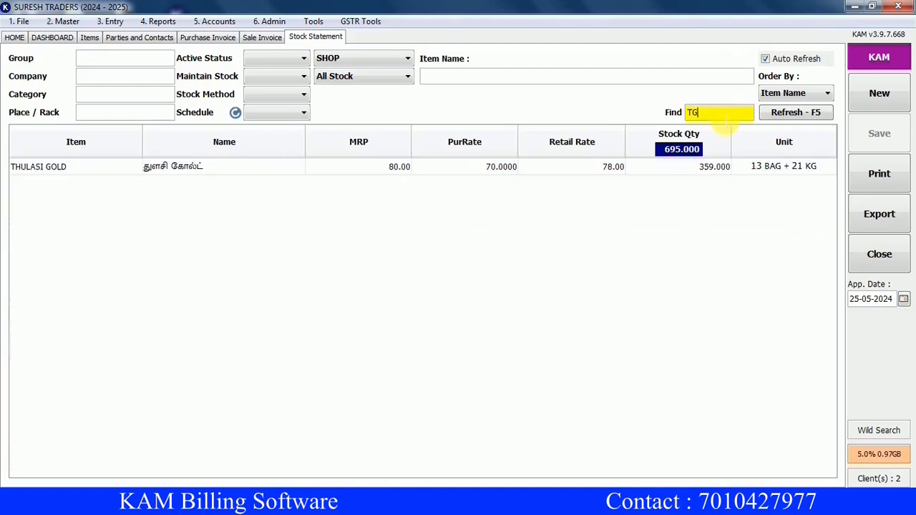
{"action": "key", "text": "Return"}
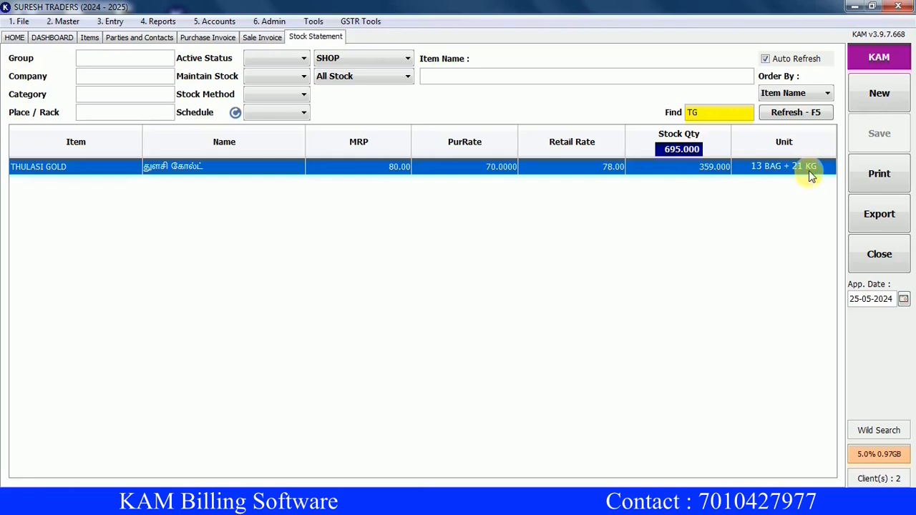
Open THULASI GOLD's stock ledger showing 390 inward, 31 outward and 359 closing.
{"action": "double_click", "coordinate": [700, 173]}
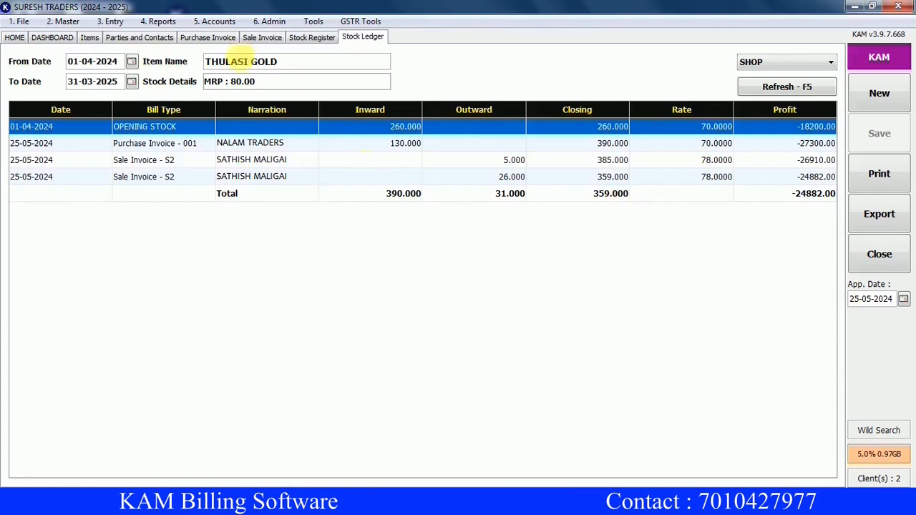
{"action": "left_click", "coordinate": [158, 21]}
Refresh the Day Wise sales report and drill into 25-05-2024's bills S1 and S2, totalling 10,558.
{"action": "mouse_move", "coordinate": [202, 166]}
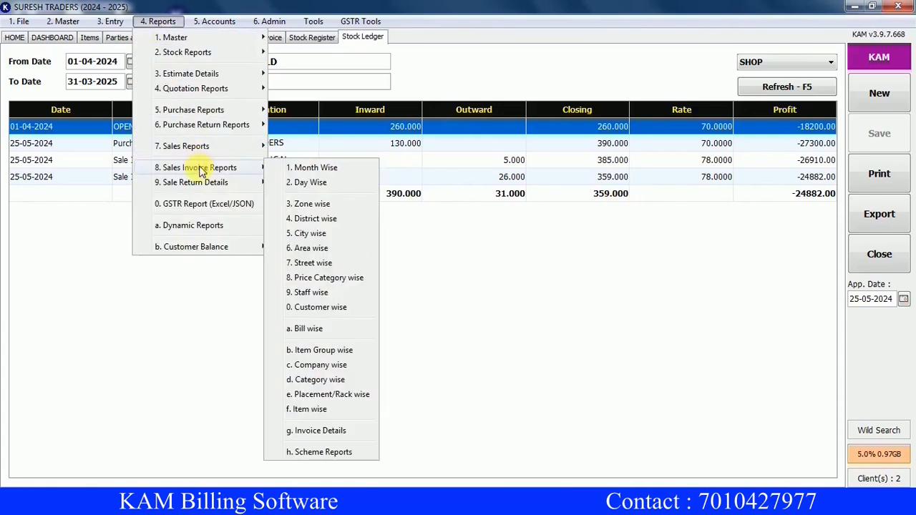
{"action": "left_click", "coordinate": [312, 184]}
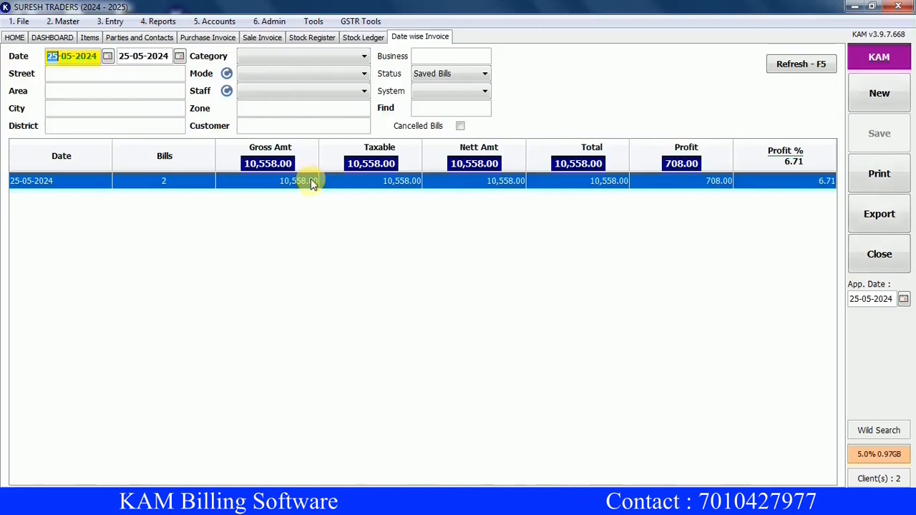
{"action": "left_click", "coordinate": [801, 64]}
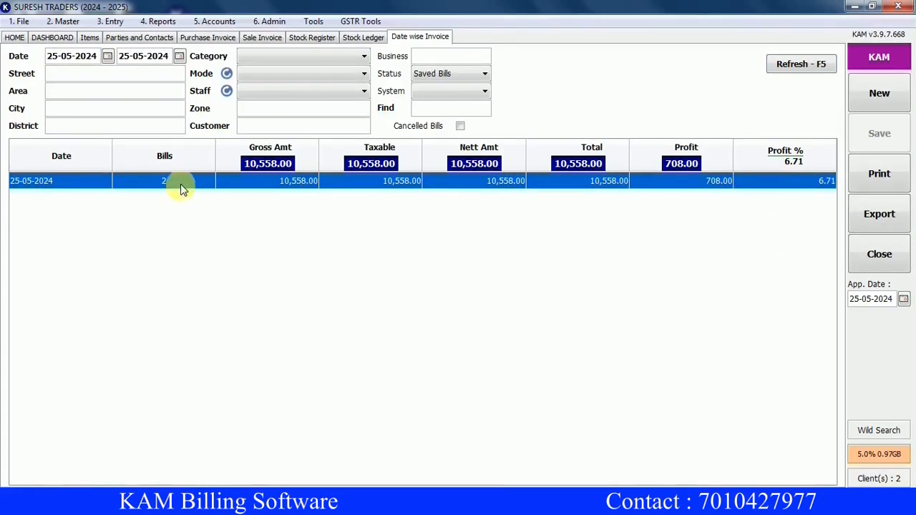
{"action": "double_click", "coordinate": [180, 188]}
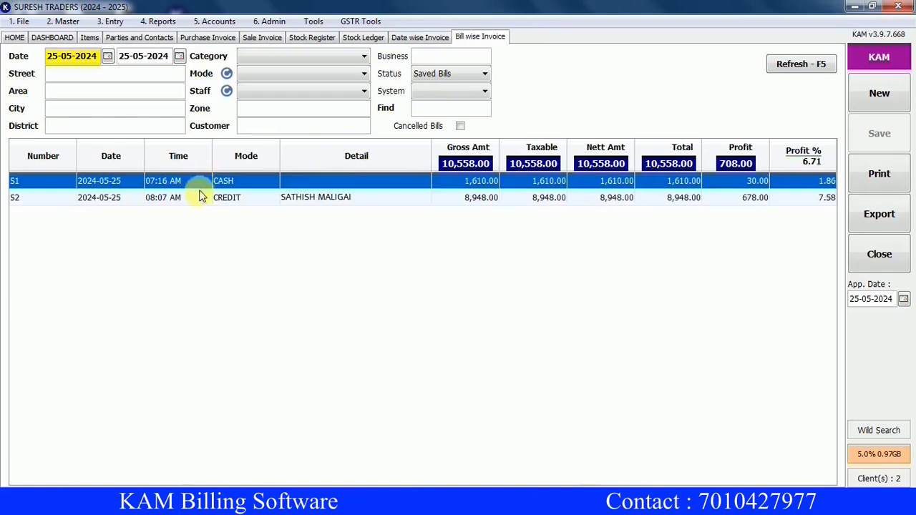
{"action": "left_click", "coordinate": [200, 200]}
{"action": "left_click", "coordinate": [202, 184]}
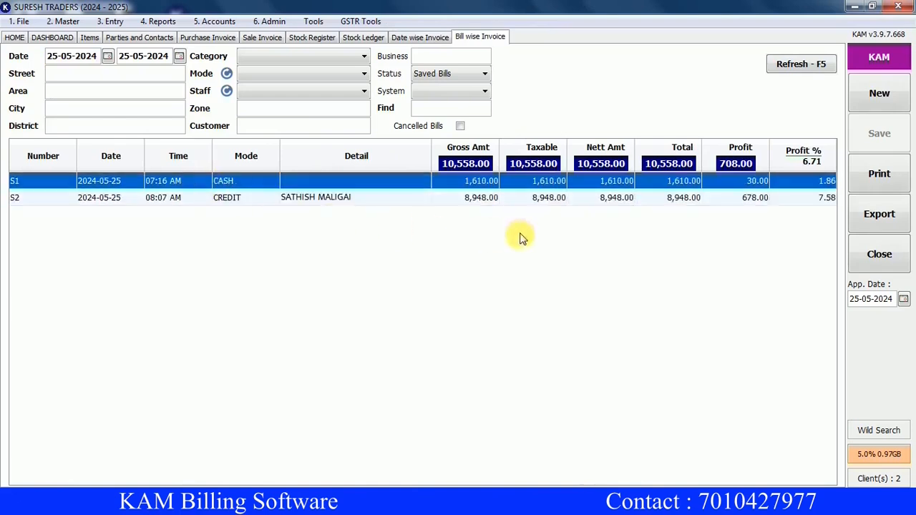
{"action": "left_click", "coordinate": [681, 205]}
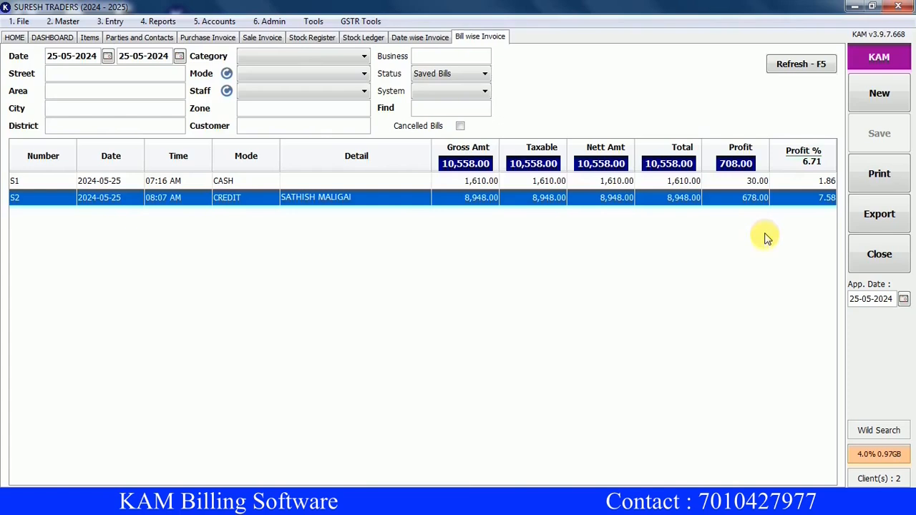
{"action": "left_click", "coordinate": [218, 21]}
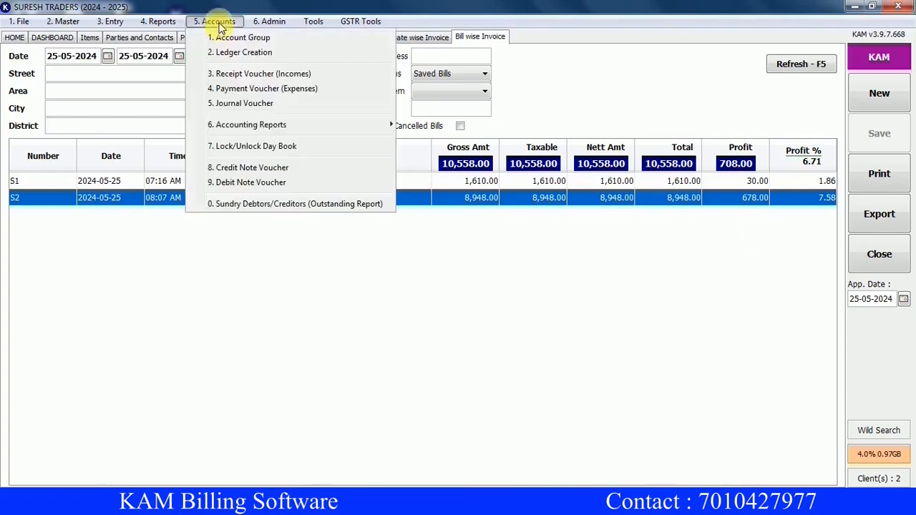
Load the Sundry Debtors/Creditors report and review the 5000.00 and 8948.00 debtor balances.
{"action": "left_click", "coordinate": [265, 205]}
{"action": "left_click", "coordinate": [204, 86]}
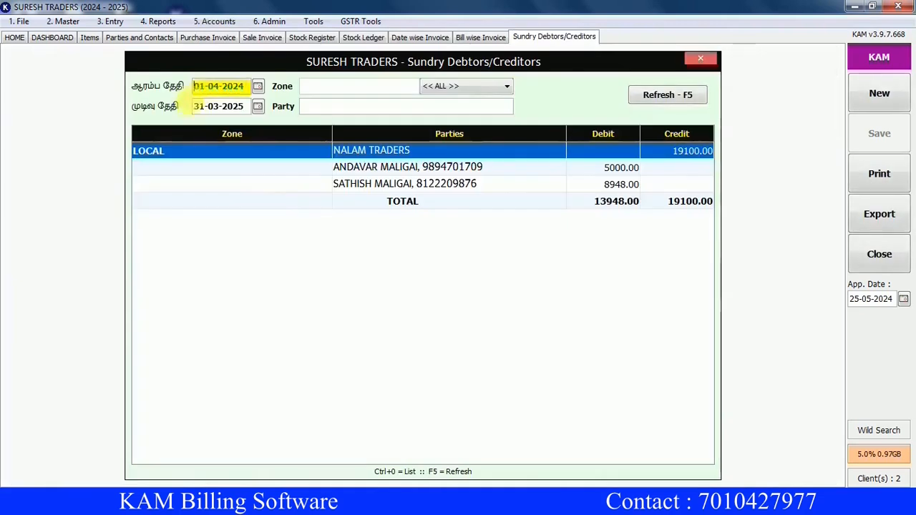
{"action": "left_click", "coordinate": [197, 106]}
{"action": "left_click", "coordinate": [681, 95]}
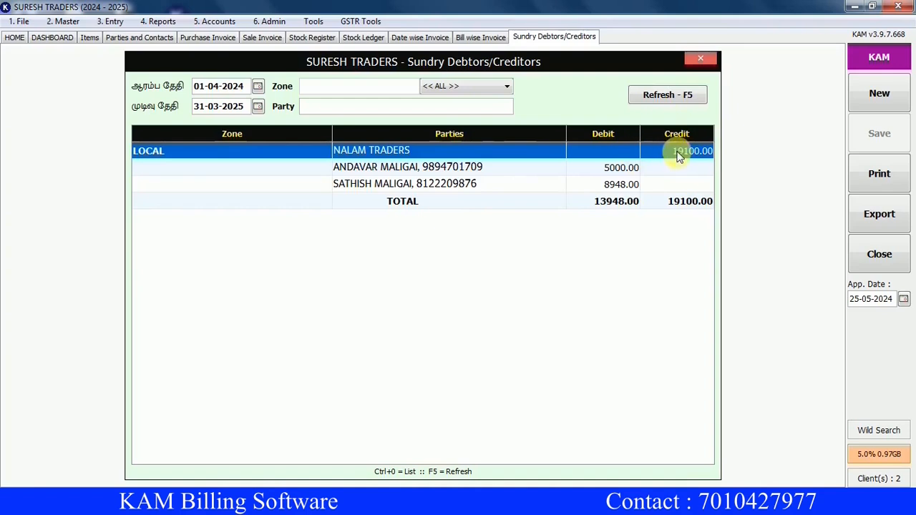
{"action": "left_click", "coordinate": [594, 174]}
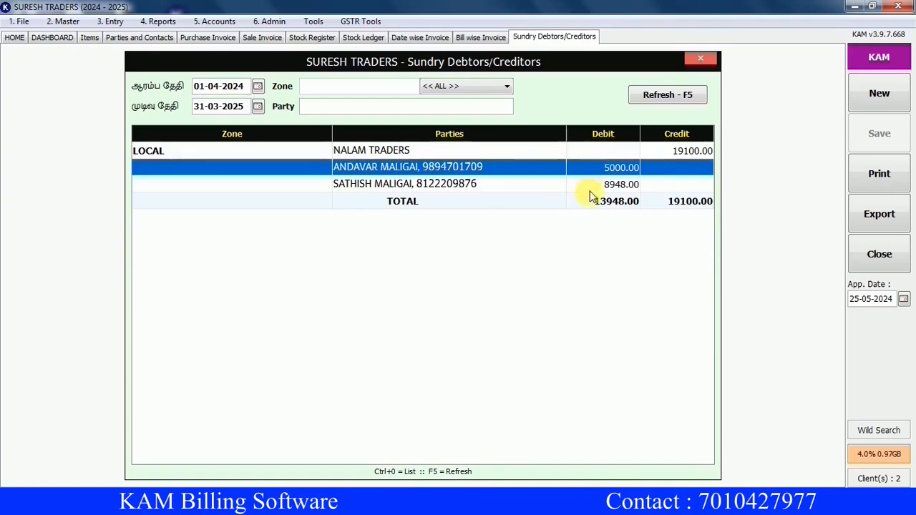
{"action": "left_click", "coordinate": [585, 189]}
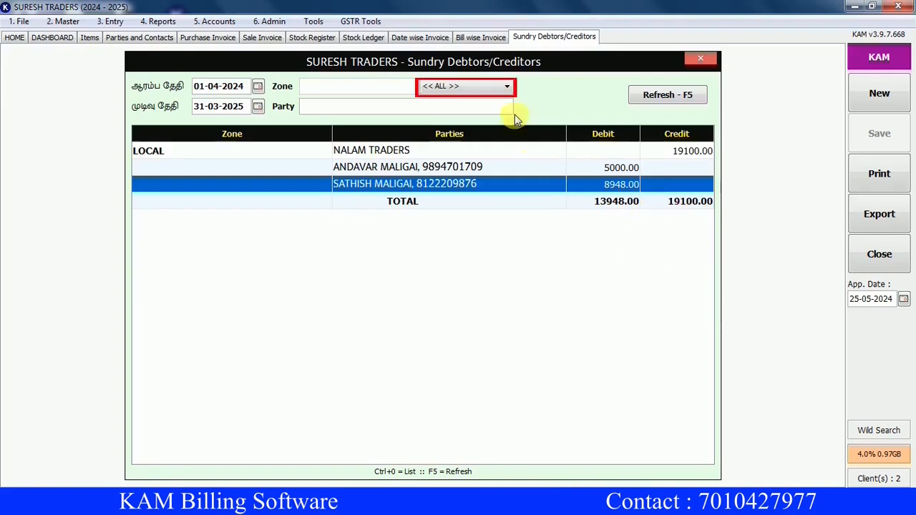
Filter the report to CUSTOMER, refresh, and open the 8,948.00 customer's ledger statement.
{"action": "left_click", "coordinate": [508, 87]}
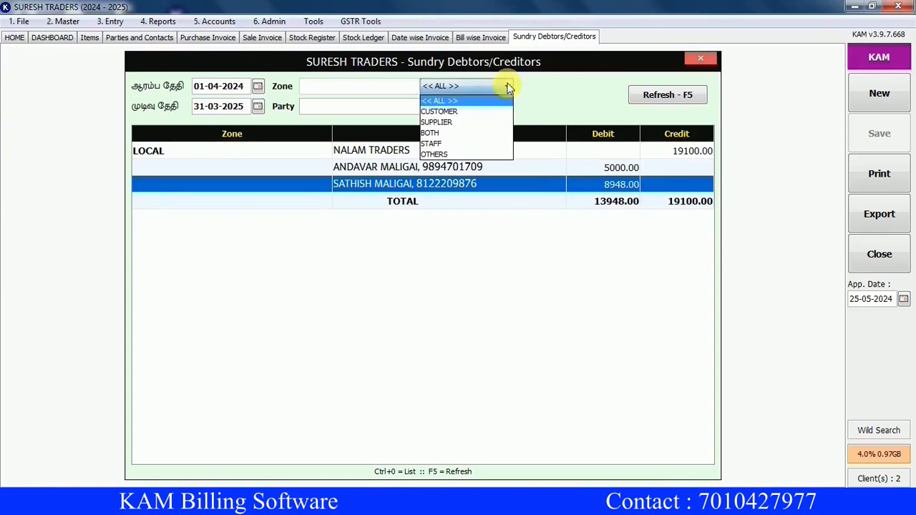
{"action": "left_click", "coordinate": [455, 112]}
{"action": "left_click", "coordinate": [647, 97]}
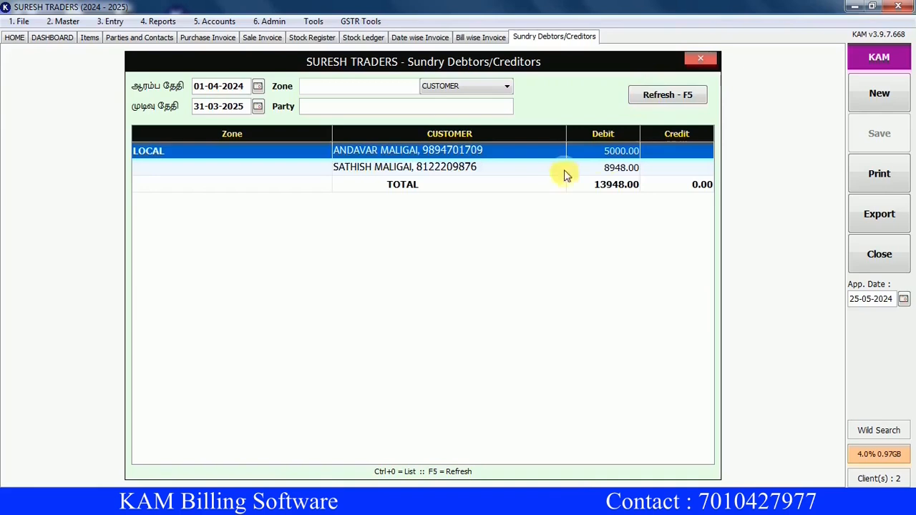
{"action": "left_click", "coordinate": [540, 174]}
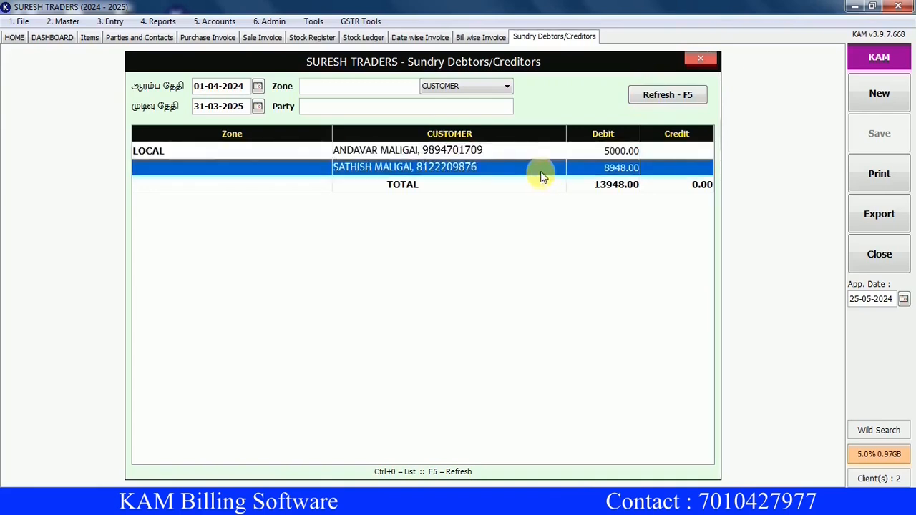
{"action": "left_click", "coordinate": [542, 176]}
{"action": "double_click", "coordinate": [542, 175]}
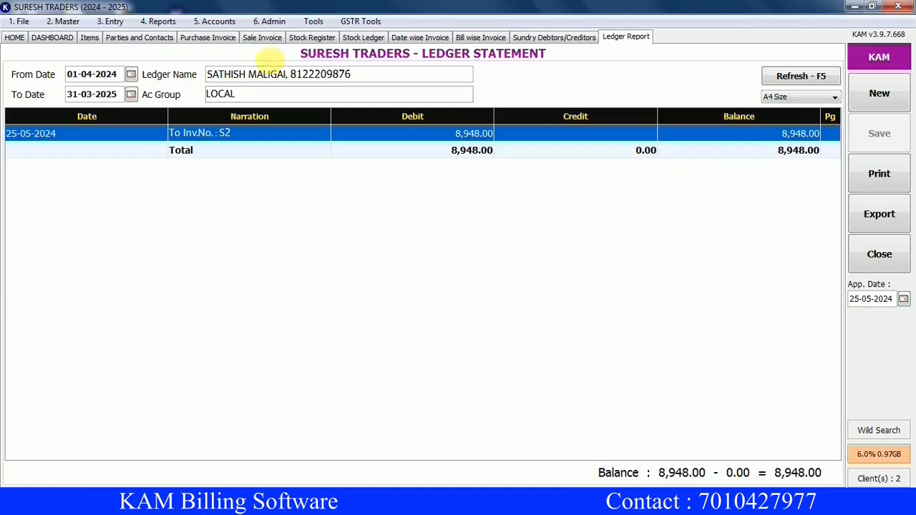
Open the Accounts menu from the customer's ledger statement showing S2 at 8,948.00.
{"action": "left_click", "coordinate": [214, 21]}
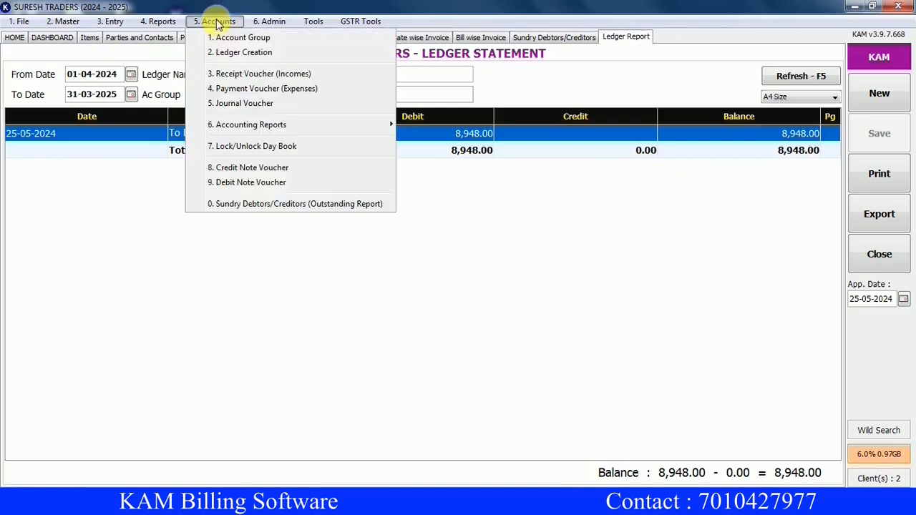
Save a 4000 cash receipt from SATHISH MALIGAI into CASH IN HAND with remark S2.
{"action": "left_click", "coordinate": [271, 77]}
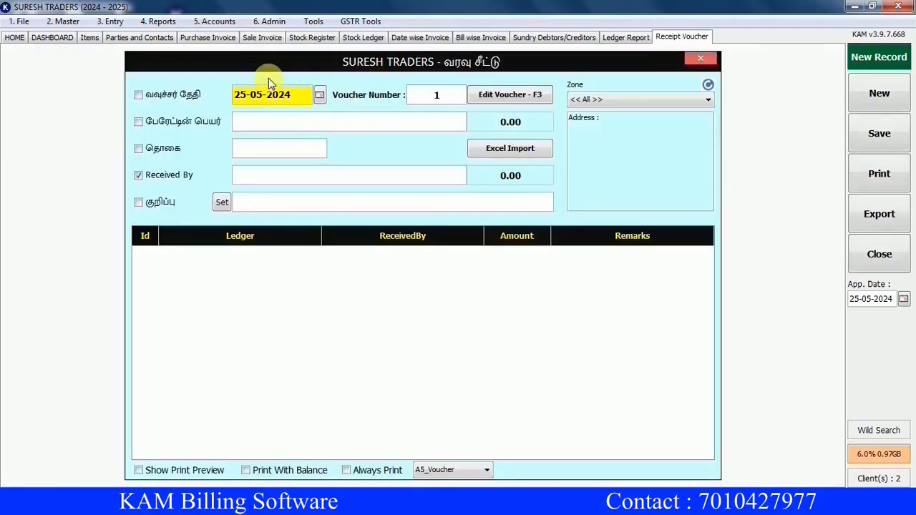
{"action": "key", "text": "Return"}
{"action": "type", "text": "sa"}
{"action": "key", "text": "Down"}
{"action": "key", "text": "Down"}
{"action": "key", "text": "Return"}
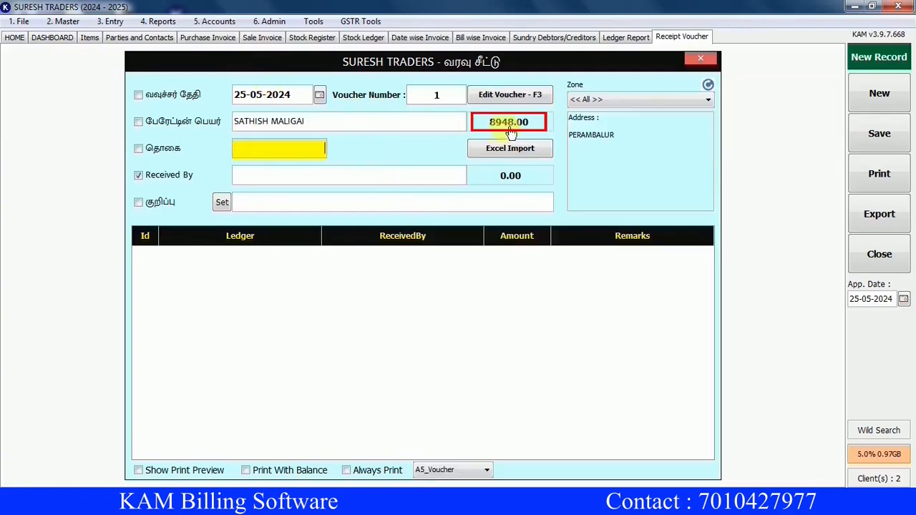
{"action": "type", "text": "4000"}
{"action": "key", "text": "Return"}
{"action": "type", "text": "C"}
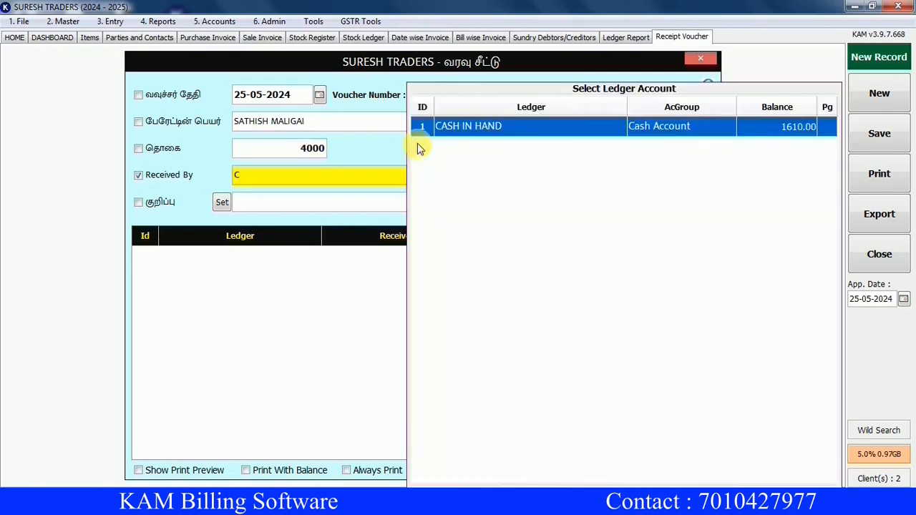
{"action": "key", "text": "Return"}
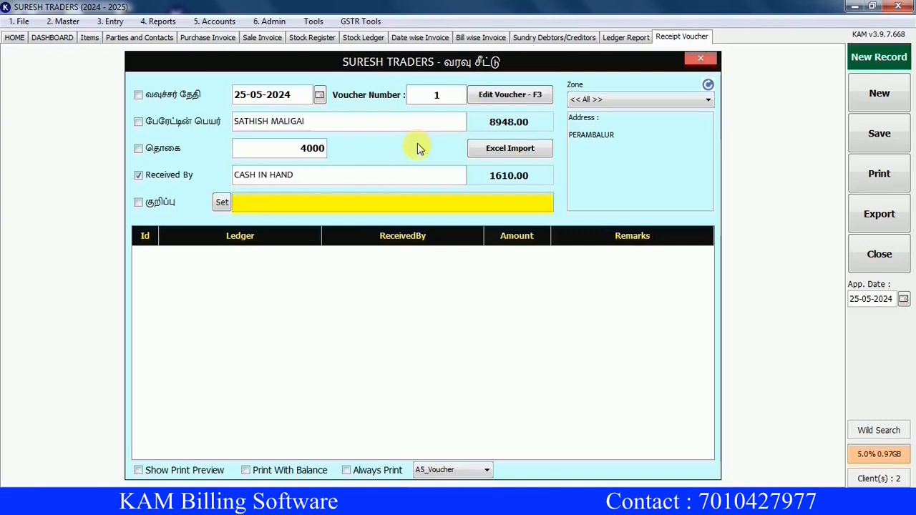
{"action": "type", "text": "S2"}
{"action": "key", "text": "Return"}
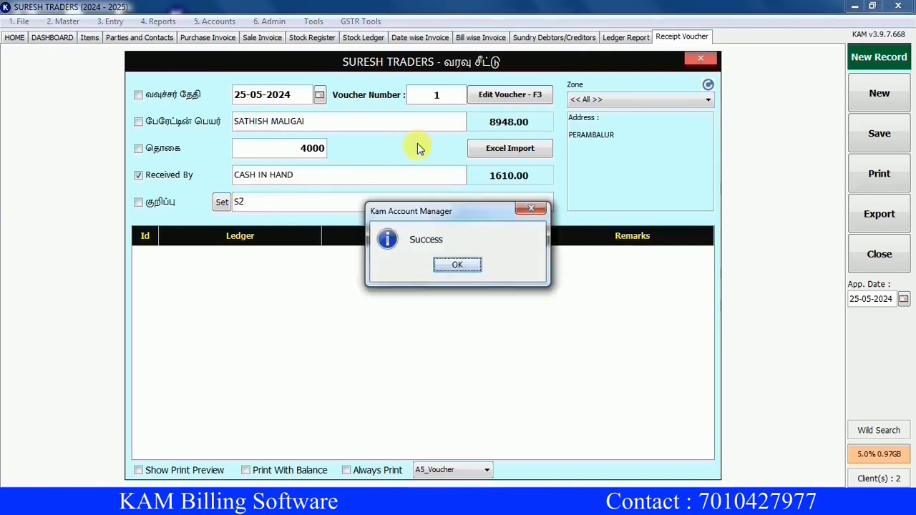
{"action": "key", "text": "Return"}
Print-preview the saved receipt voucher, then view customer outstanding balances, now 4948.00.
{"action": "double_click", "coordinate": [434, 256]}
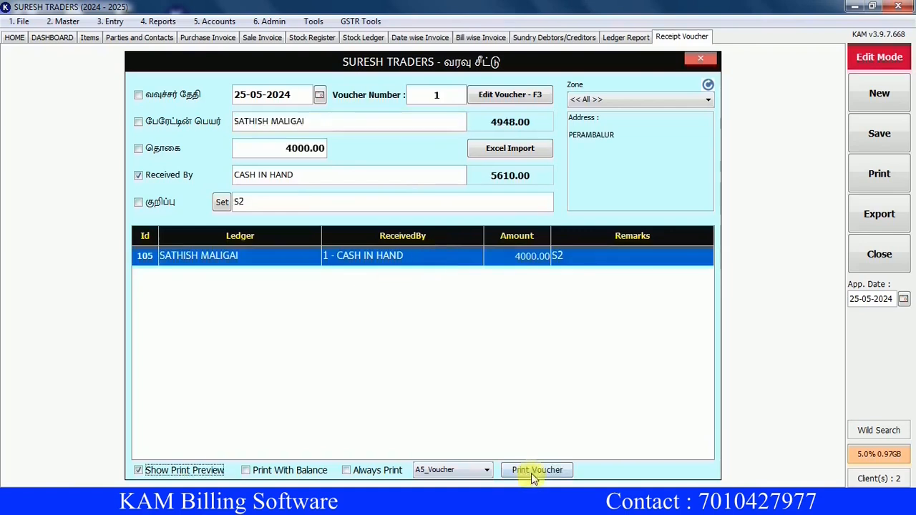
{"action": "left_click", "coordinate": [533, 471]}
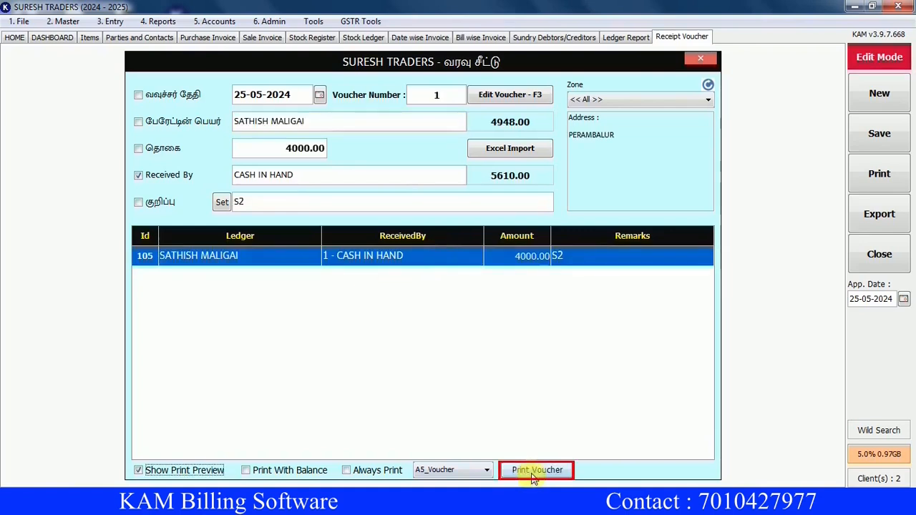
{"action": "left_click", "coordinate": [533, 471]}
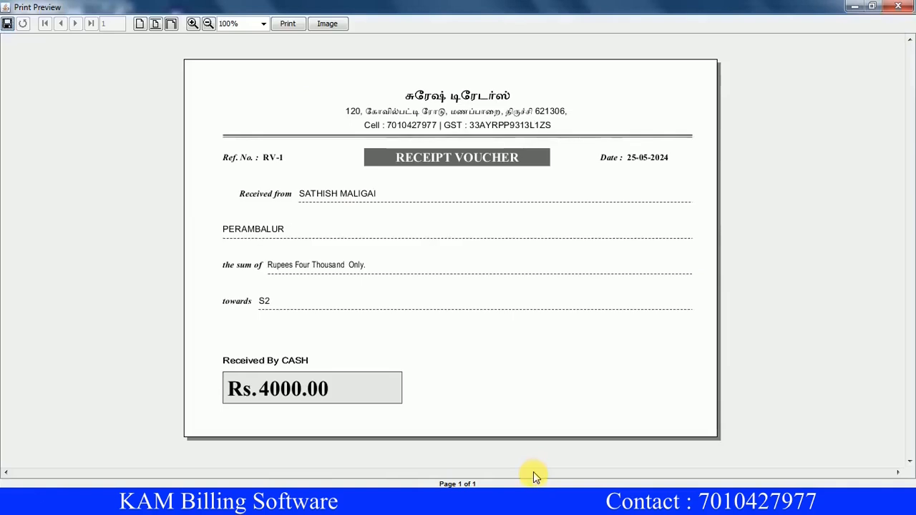
{"action": "left_click", "coordinate": [898, 7]}
{"action": "left_click", "coordinate": [878, 96]}
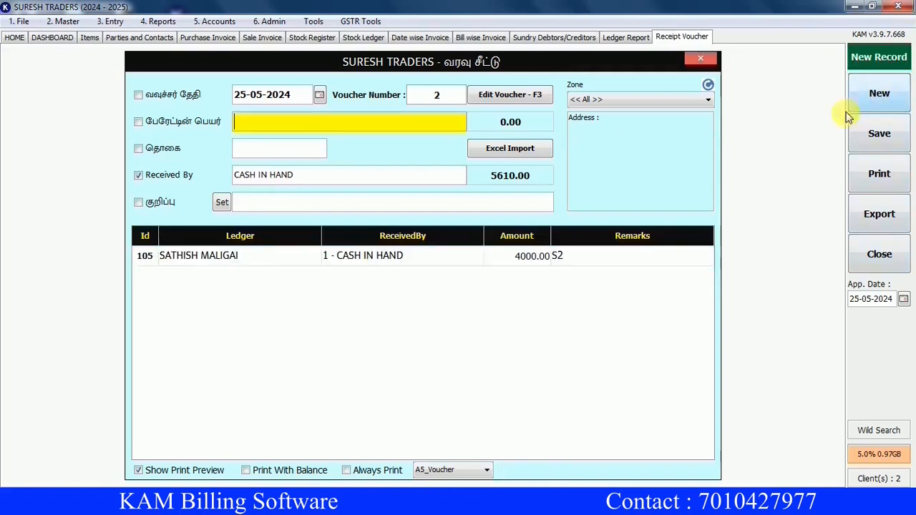
{"action": "left_click", "coordinate": [579, 37]}
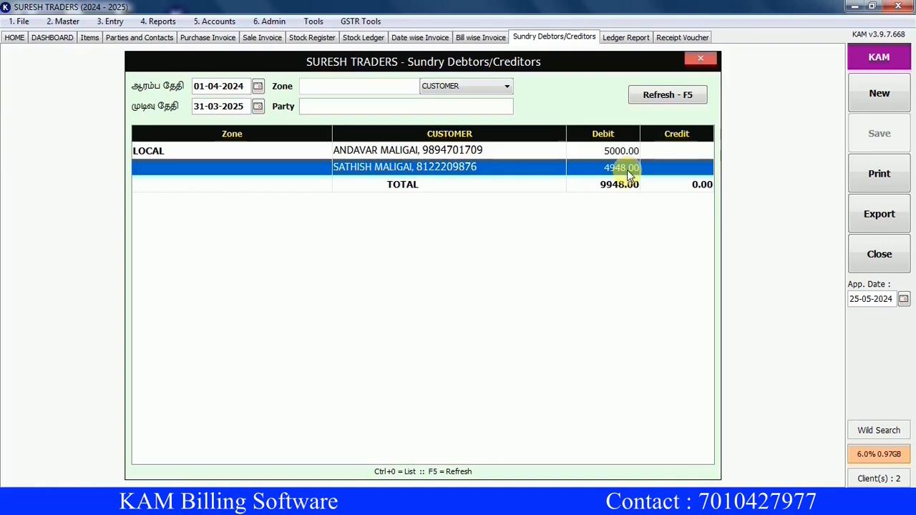
Refresh the outstanding report for SUPPLIER, showing NALAM TRADERS at 19100.00 credit.
{"action": "left_click", "coordinate": [507, 86]}
{"action": "left_click", "coordinate": [461, 118]}
{"action": "left_click", "coordinate": [662, 102]}
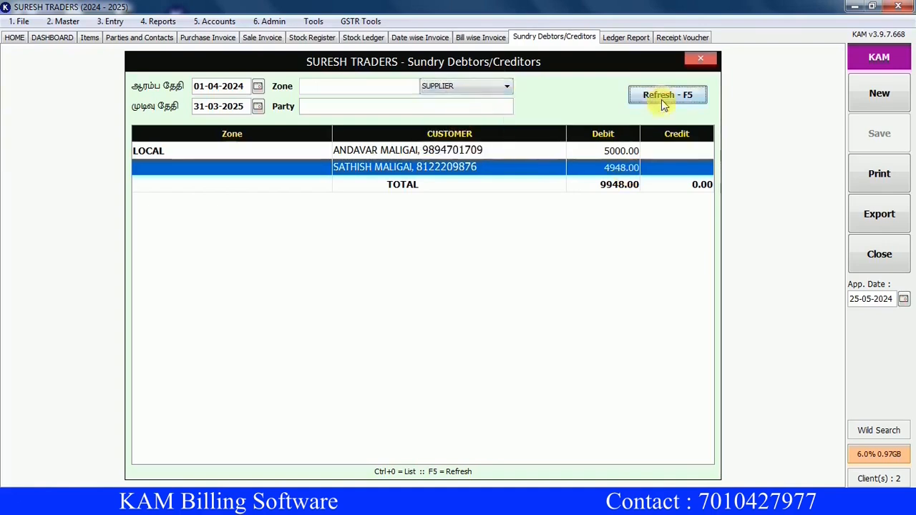
{"action": "left_click", "coordinate": [512, 158]}
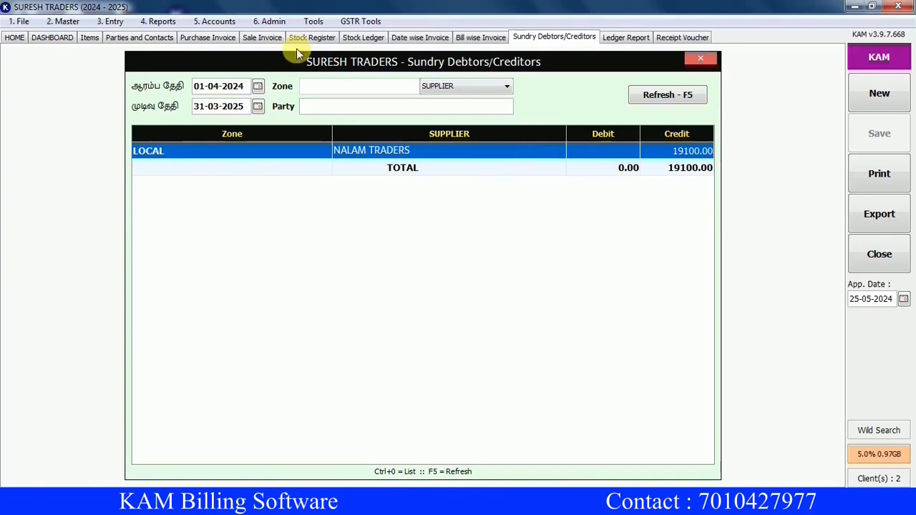
{"action": "left_click", "coordinate": [217, 21]}
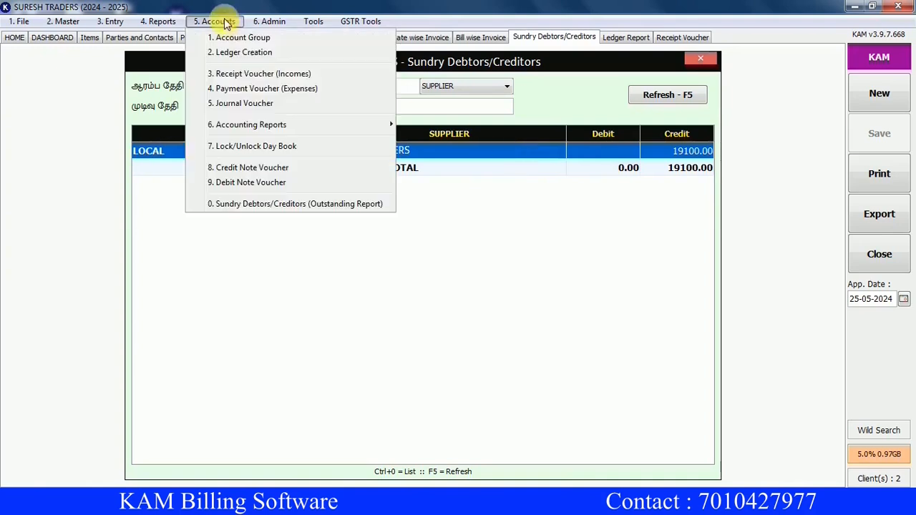
Save a 9100 payment voucher to NALAM TRADERS paid from CASH IN HAND.
{"action": "left_click", "coordinate": [259, 93]}
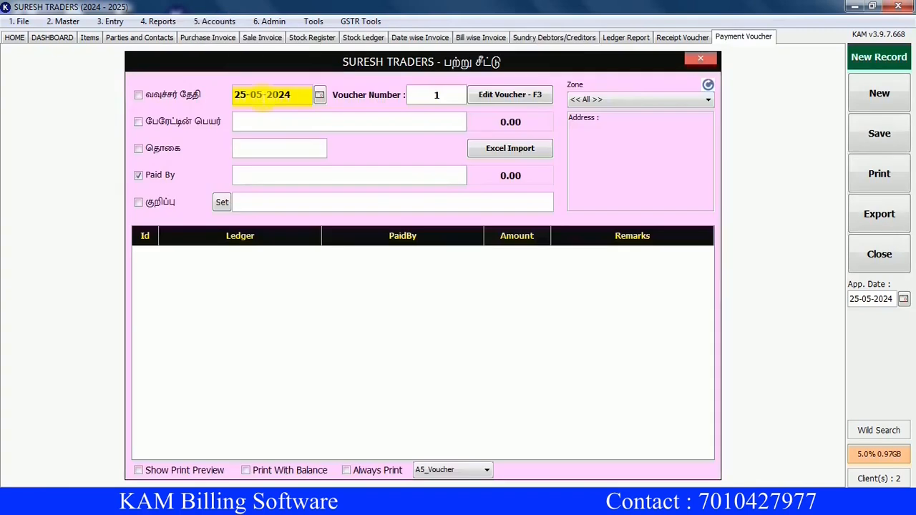
{"action": "key", "text": "Return"}
{"action": "type", "text": "NA"}
{"action": "key", "text": "Return"}
{"action": "type", "text": "9"}
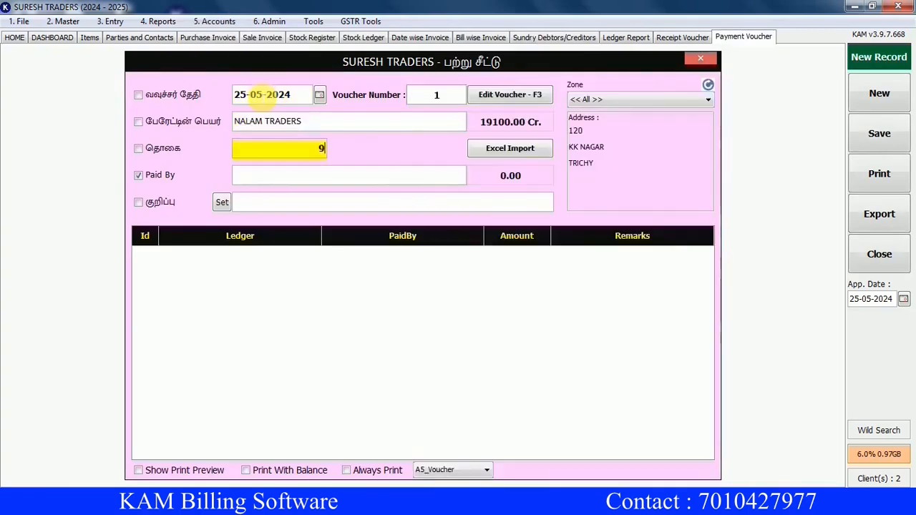
{"action": "type", "text": "100"}
{"action": "key", "text": "Return"}
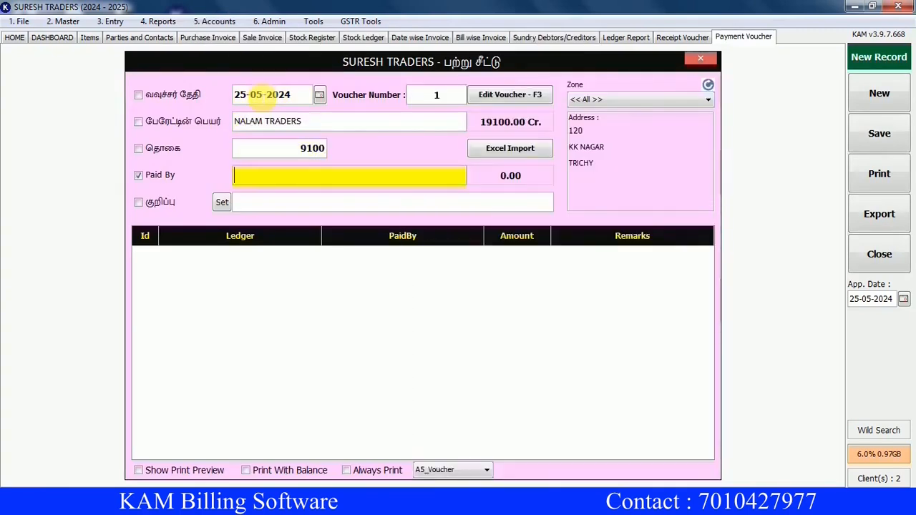
{"action": "type", "text": "CASH IN HAND"}
{"action": "key", "text": "Return"}
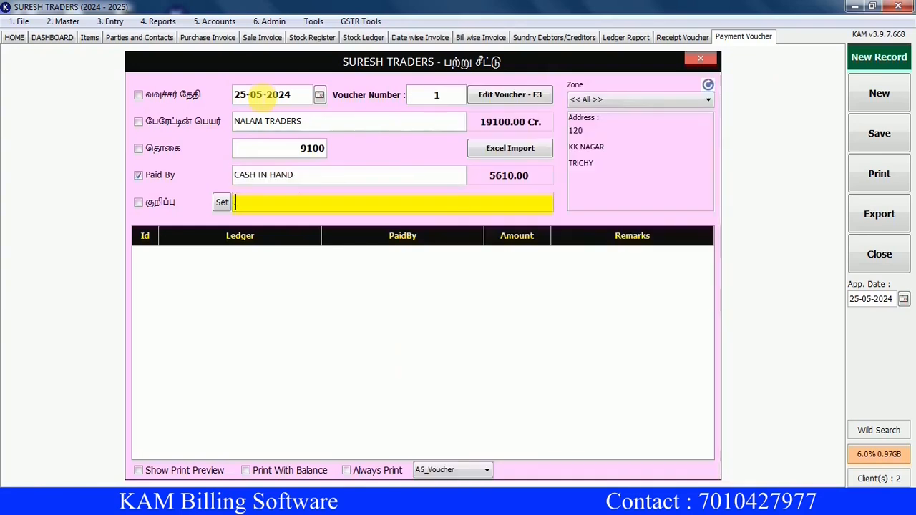
{"action": "key", "text": "Return"}
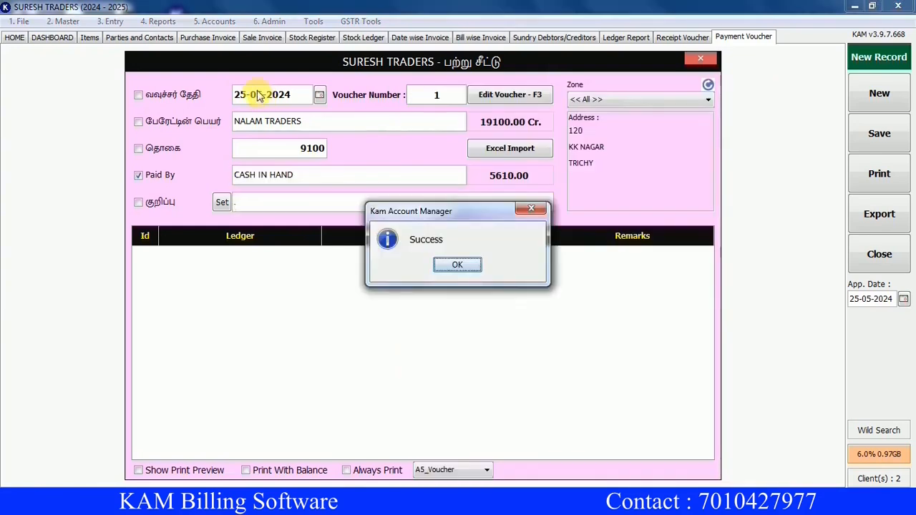
{"action": "key", "text": "Return"}
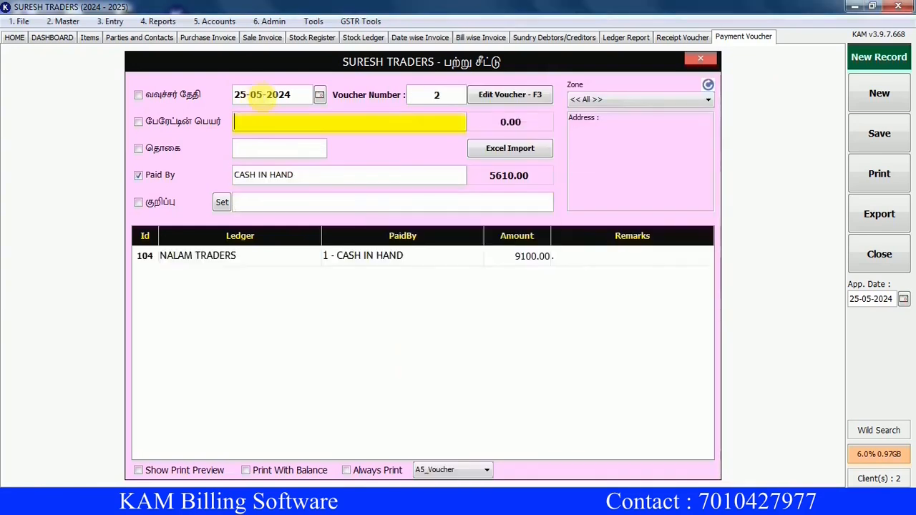
Refresh the outstanding report to confirm NALAM TRADERS now owes 10000.00 credit.
{"action": "left_click", "coordinate": [554, 38]}
{"action": "left_click", "coordinate": [659, 98]}
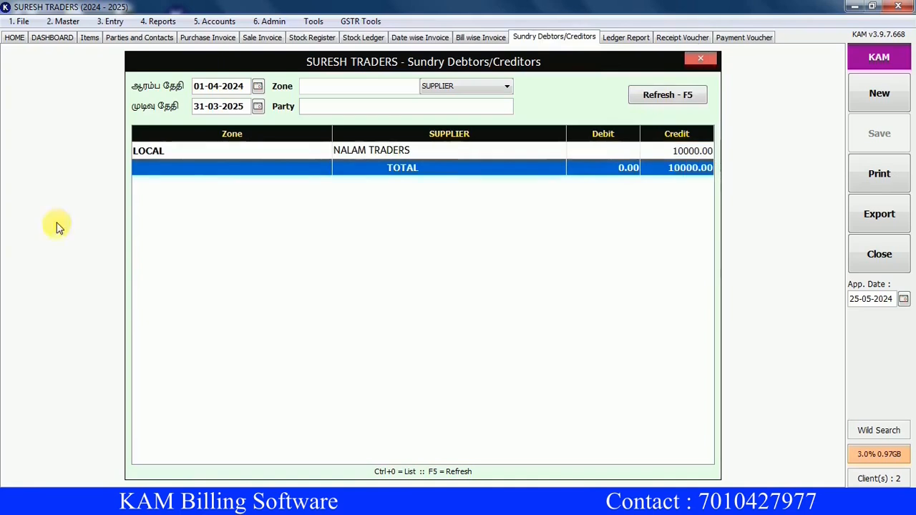
{"action": "left_click", "coordinate": [64, 21]}
Review the MADURAI ROAD, TRICHY ROAD and DINDUGAL ROAD zones in the Zone master.
{"action": "left_click", "coordinate": [76, 35]}
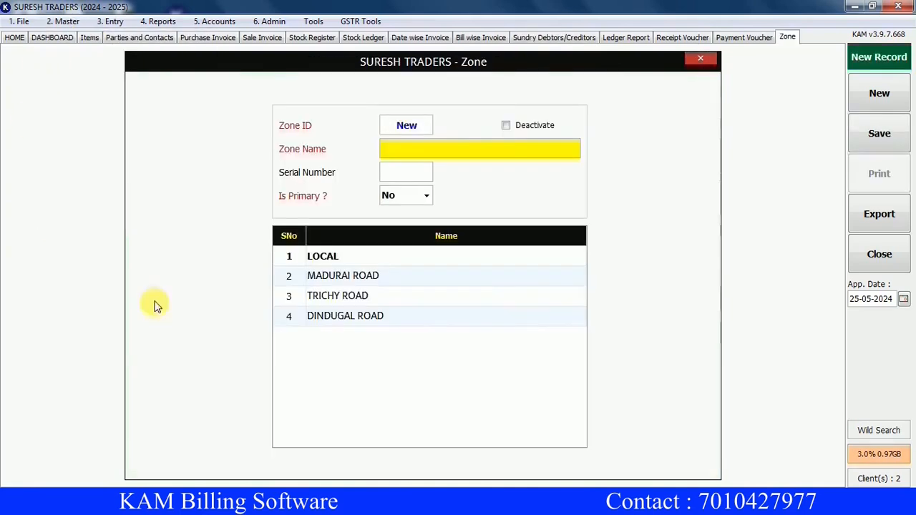
{"action": "left_click", "coordinate": [362, 278]}
{"action": "left_click", "coordinate": [359, 295]}
{"action": "left_click", "coordinate": [372, 315]}
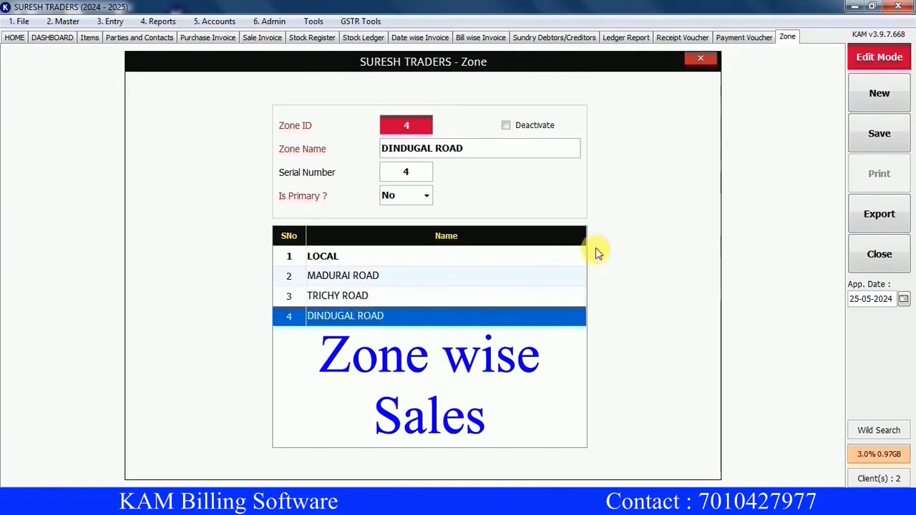
Review the SHOP and GODOWN entries in the Stock Point master.
{"action": "left_click", "coordinate": [66, 22]}
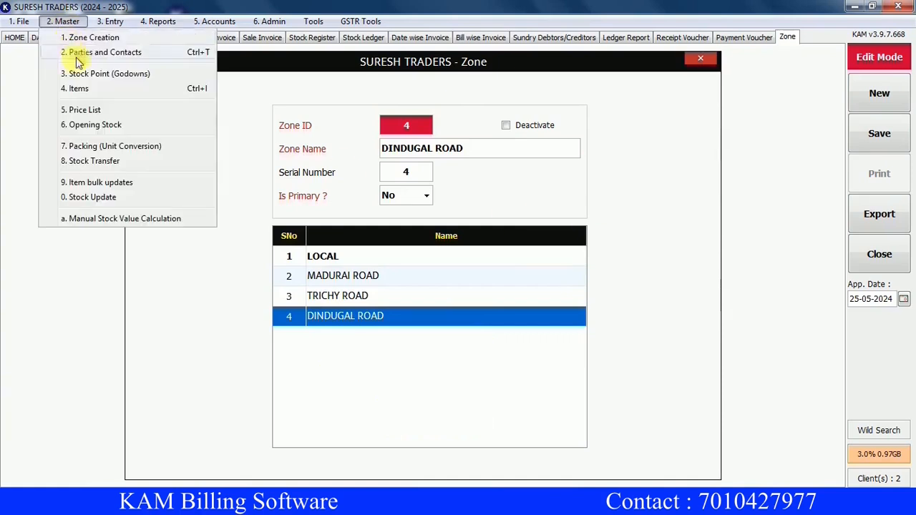
{"action": "left_click", "coordinate": [83, 73]}
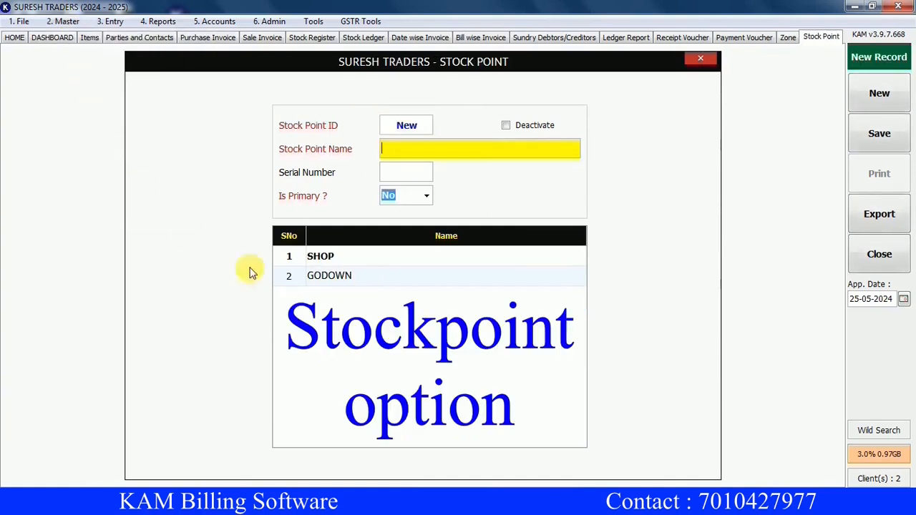
{"action": "left_click", "coordinate": [358, 261]}
{"action": "left_click", "coordinate": [354, 279]}
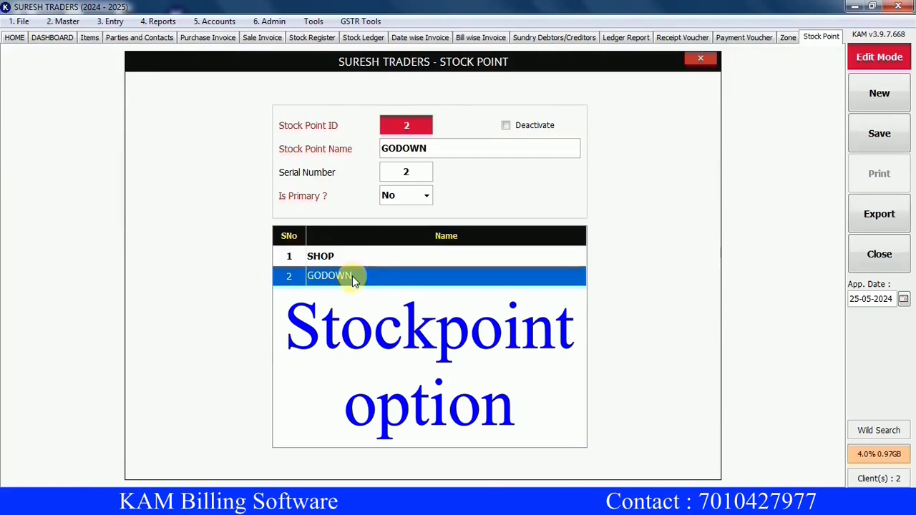
{"action": "left_click", "coordinate": [67, 21]}
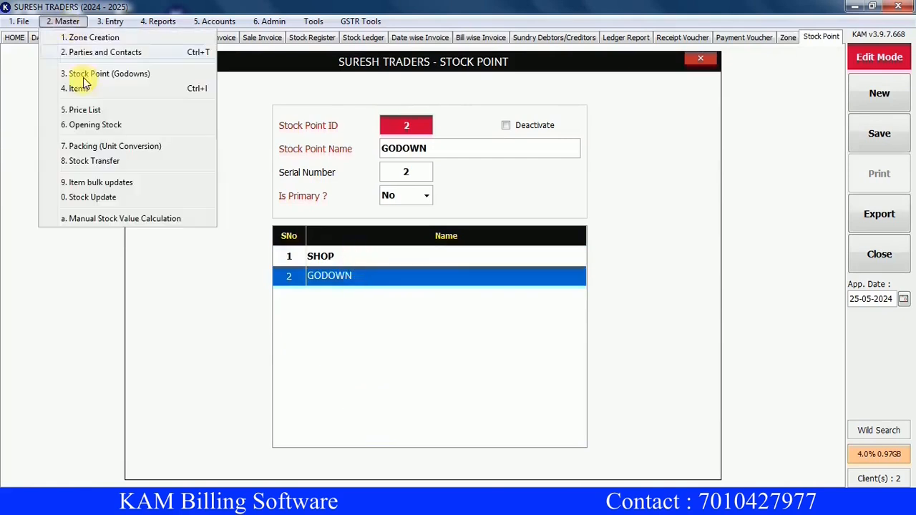
{"action": "left_click", "coordinate": [92, 166]}
Set the stock transfer destination to GODOWN and add THULASI GOLD as the first item.
{"action": "left_click", "coordinate": [608, 99]}
{"action": "left_click", "coordinate": [582, 126]}
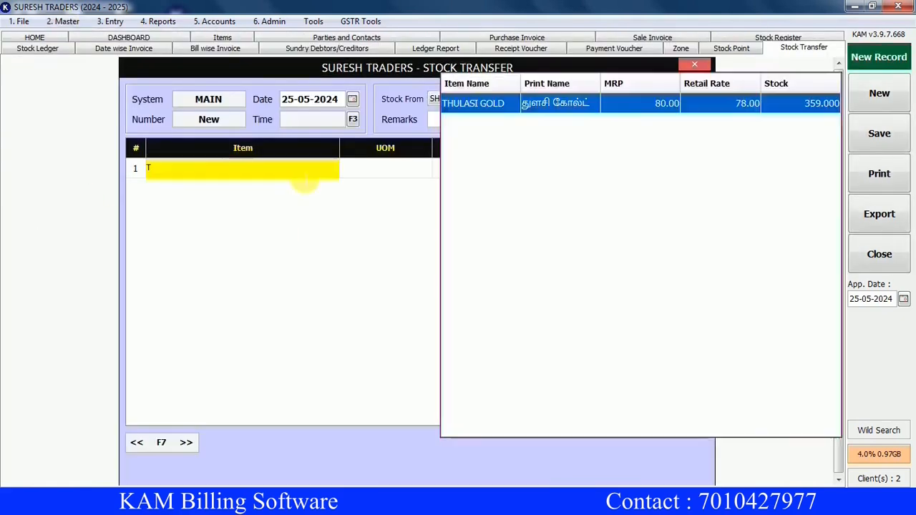
{"action": "key", "text": "Return"}
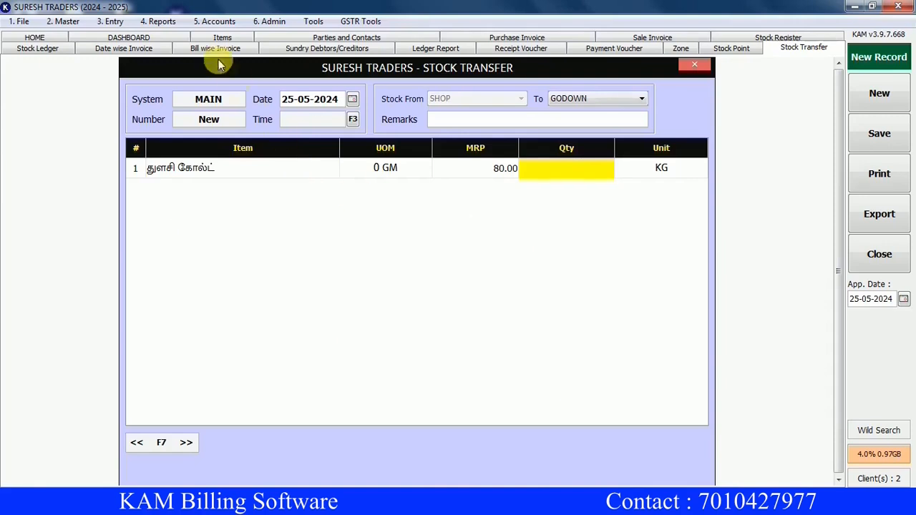
{"action": "left_click", "coordinate": [223, 22]}
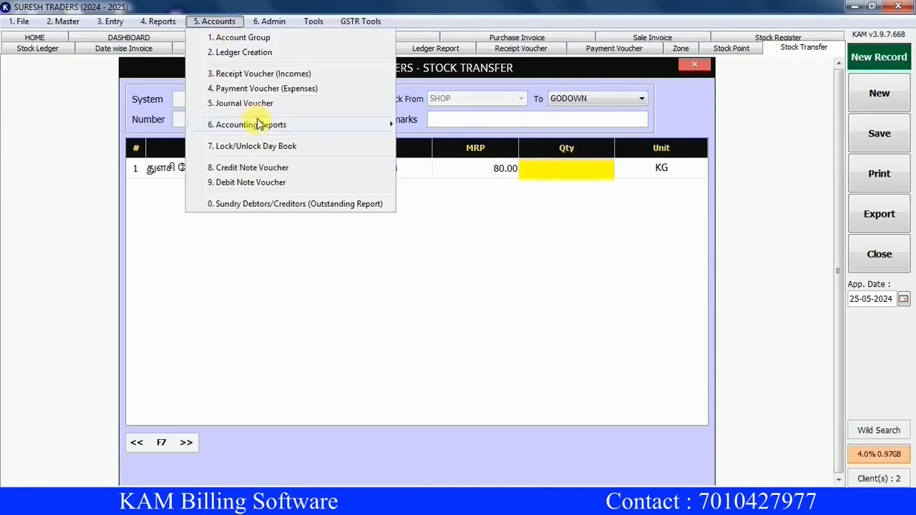
Load the Day Book for 25-05-2024, showing Cash A/c at 3490.00 Cr.
{"action": "mouse_move", "coordinate": [259, 124]}
{"action": "left_click", "coordinate": [476, 126]}
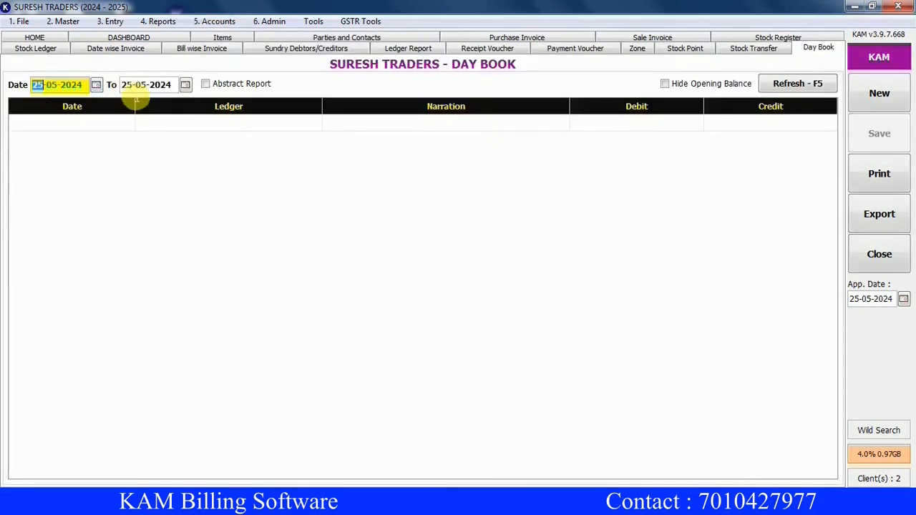
{"action": "left_click", "coordinate": [784, 88]}
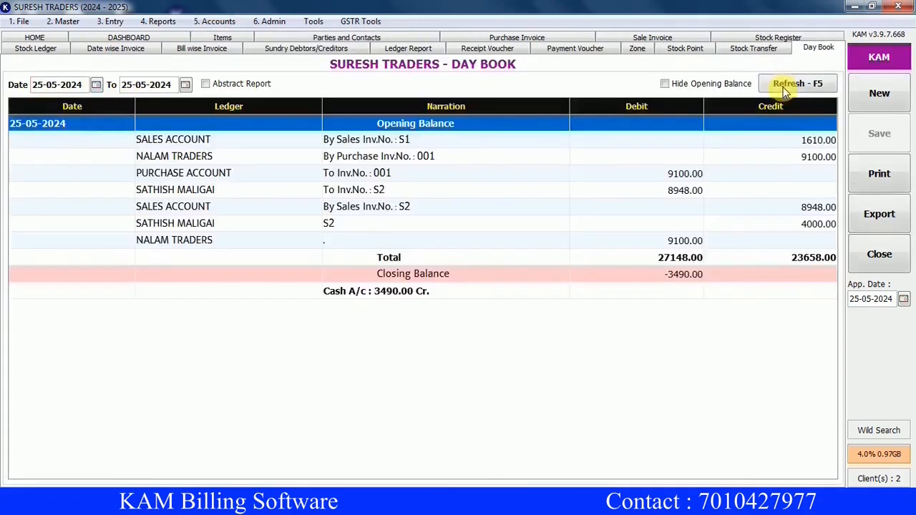